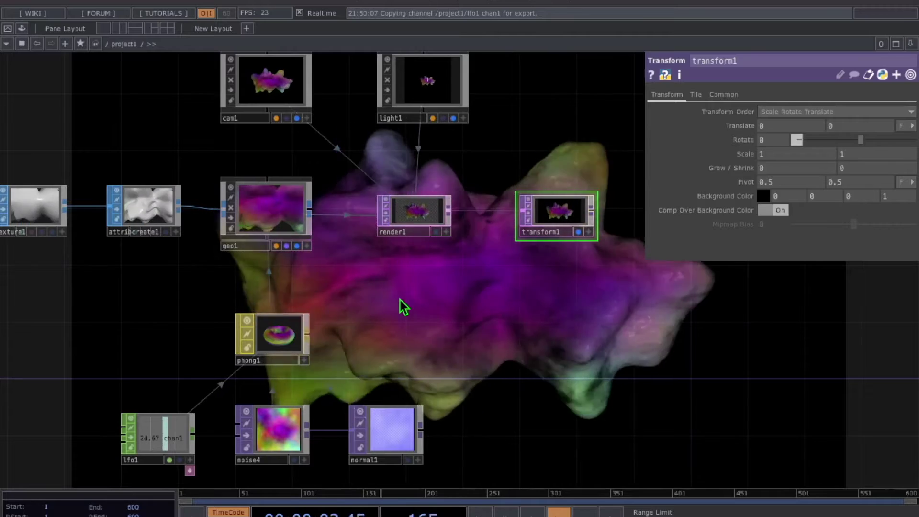
- Examine the finished network and the settings of its sphere, three noise and texture operators
{"action": "left_click_drag", "start_coordinate": [272, 283], "coordinate": [327, 273]}
{"action": "mouse_move", "coordinate": [327, 272]}
{"action": "middle_mouse_down"}
{"action": "mouse_move", "coordinate": [381, 267]}
{"action": "mouse_move", "coordinate": [339, 268]}
{"action": "mouse_move", "coordinate": [328, 258]}
{"action": "mouse_move", "coordinate": [334, 267]}
{"action": "middle_mouse_up"}
{"action": "left_click_drag", "start_coordinate": [273, 283], "coordinate": [322, 308]}
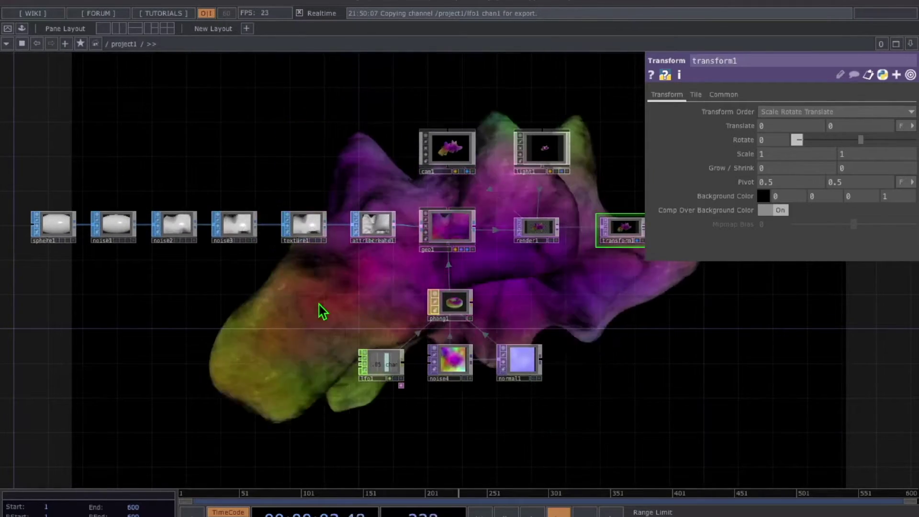
{"action": "left_click", "coordinate": [53, 225]}
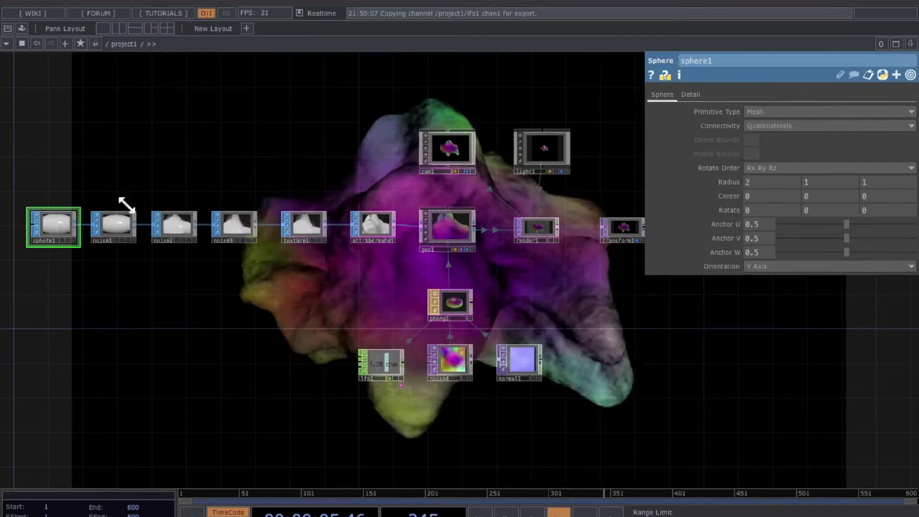
{"action": "left_click", "coordinate": [122, 226]}
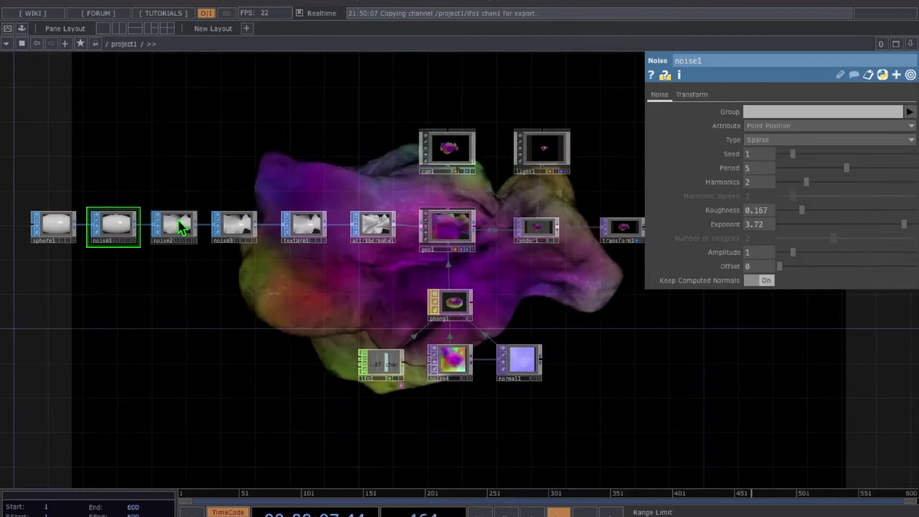
{"action": "left_click", "coordinate": [177, 224]}
{"action": "left_click", "coordinate": [237, 224]}
{"action": "left_click", "coordinate": [314, 225]}
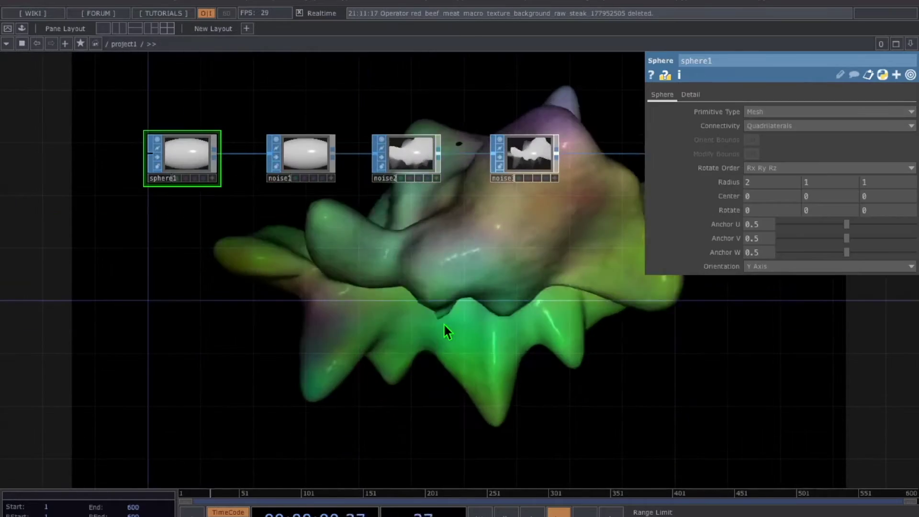
- Examine the three noise SOPs' settings in the second example and the layout of the whole network
{"action": "left_click_drag", "start_coordinate": [395, 258], "coordinate": [393, 350]}
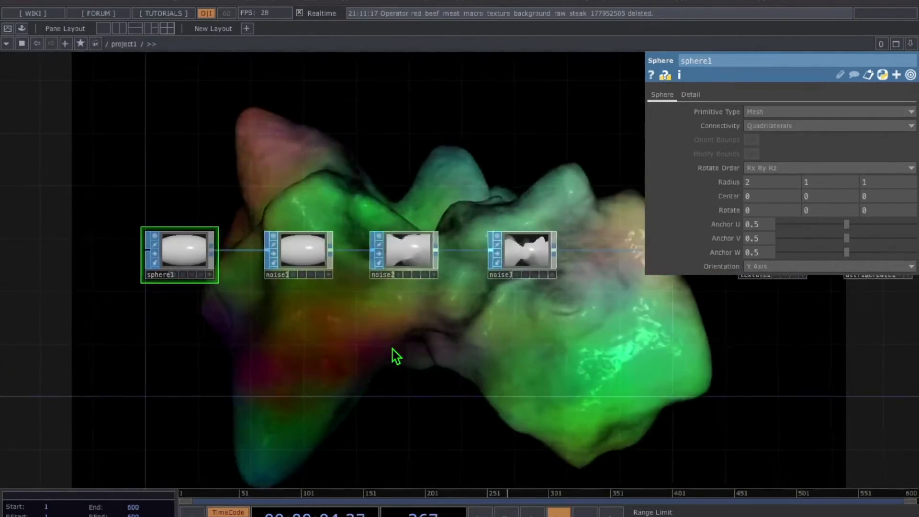
{"action": "left_click", "coordinate": [303, 248]}
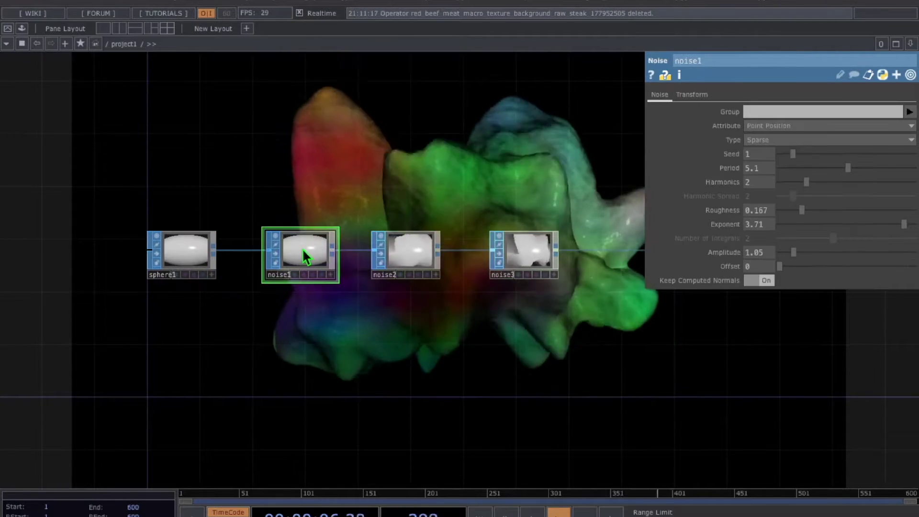
{"action": "left_click", "coordinate": [412, 245]}
{"action": "left_click", "coordinate": [535, 254]}
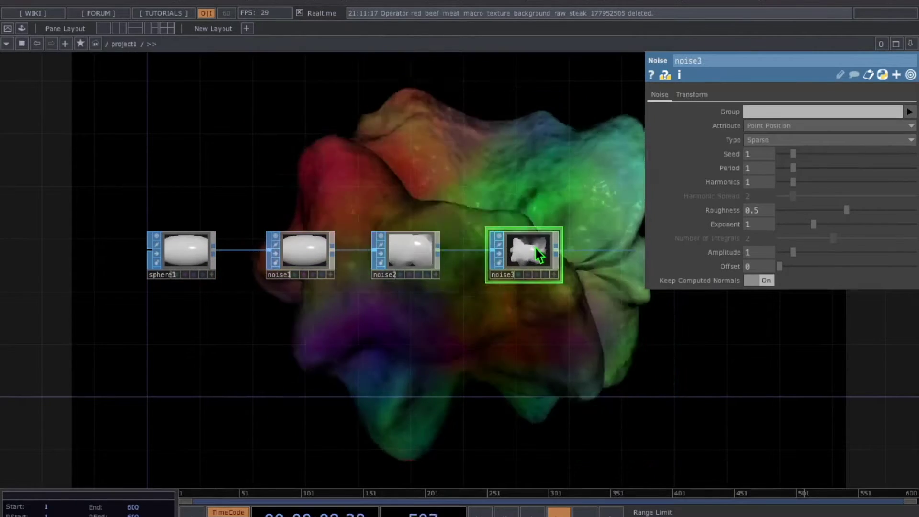
{"action": "scroll", "coordinate": [628, 311], "scroll_direction": "down", "scroll_amount": 3}
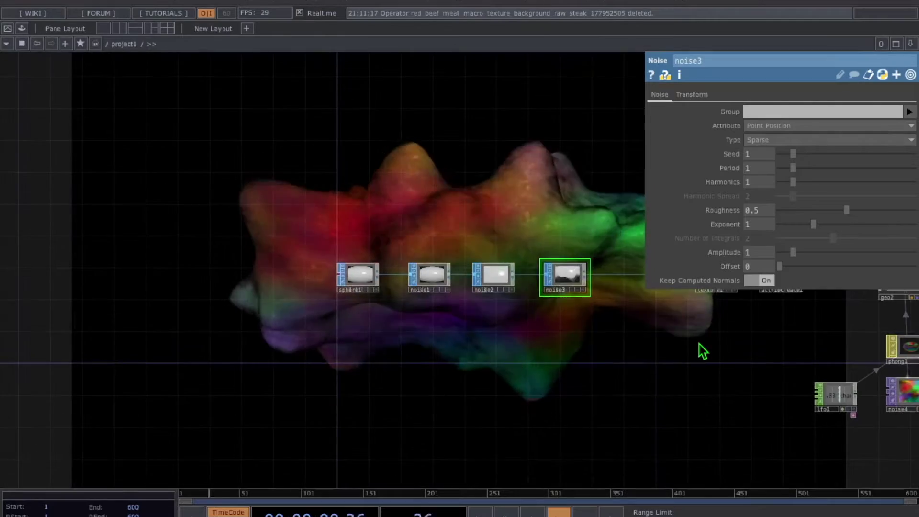
{"action": "scroll", "coordinate": [702, 349], "scroll_direction": "down", "scroll_amount": 2}
{"action": "left_click_drag", "start_coordinate": [702, 348], "coordinate": [416, 389]}
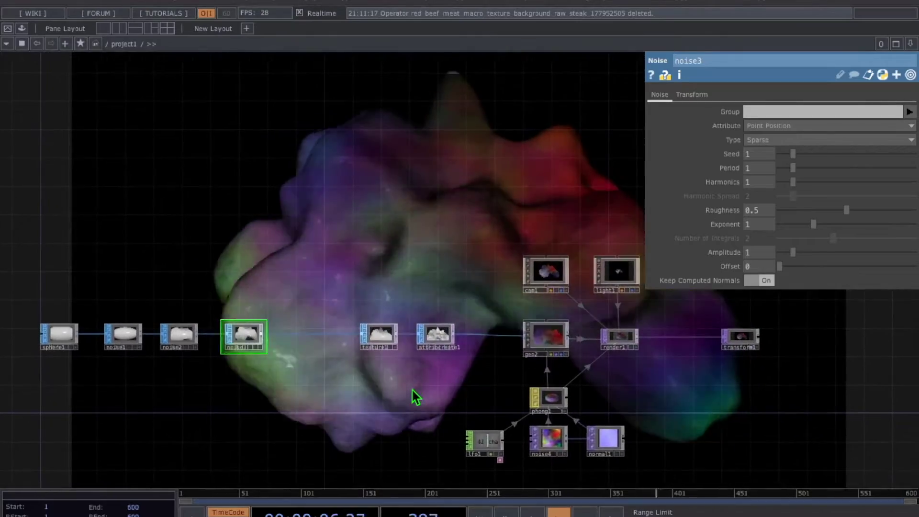
- Examine the sphere SOP and its chain of three noise SOPs again at close range
{"action": "scroll", "coordinate": [428, 395], "scroll_direction": "up", "scroll_amount": 3}
{"action": "left_click_drag", "start_coordinate": [350, 383], "coordinate": [608, 332]}
{"action": "scroll", "coordinate": [543, 314], "scroll_direction": "up", "scroll_amount": 2}
{"action": "scroll", "coordinate": [456, 320], "scroll_direction": "up", "scroll_amount": 3}
{"action": "left_click_drag", "start_coordinate": [250, 299], "coordinate": [308, 308]}
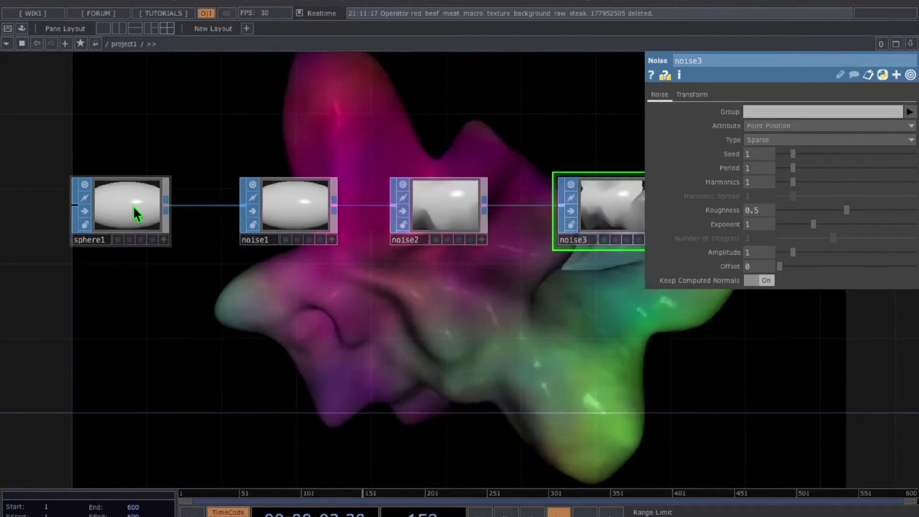
{"action": "left_click", "coordinate": [134, 205]}
{"action": "left_click", "coordinate": [321, 223]}
{"action": "left_click", "coordinate": [469, 208]}
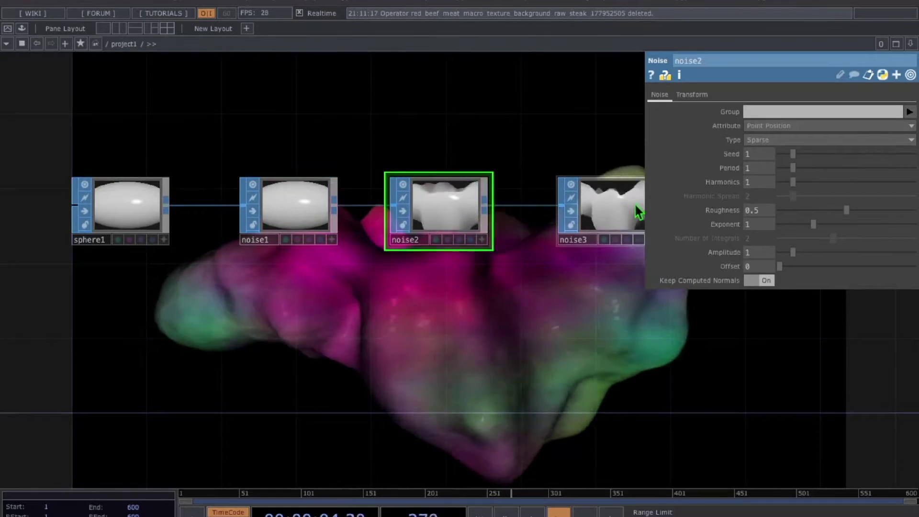
{"action": "left_click_drag", "start_coordinate": [448, 210], "coordinate": [406, 202]}
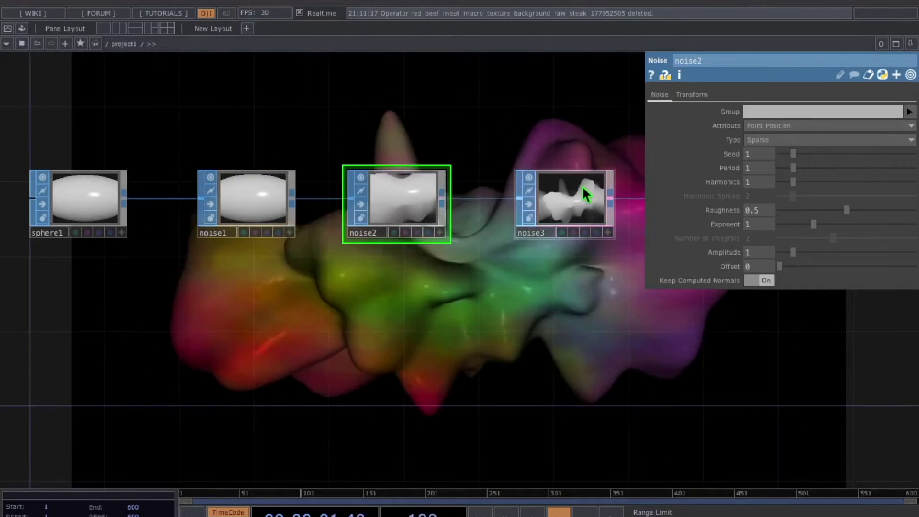
{"action": "left_click", "coordinate": [582, 192]}
- Examine the camera, light, geometry and render operators in the downstream part of the example network
{"action": "scroll", "coordinate": [738, 354], "scroll_direction": "down", "scroll_amount": 3}
{"action": "left_click_drag", "start_coordinate": [696, 364], "coordinate": [337, 343]}
{"action": "left_click_drag", "start_coordinate": [535, 330], "coordinate": [332, 280]}
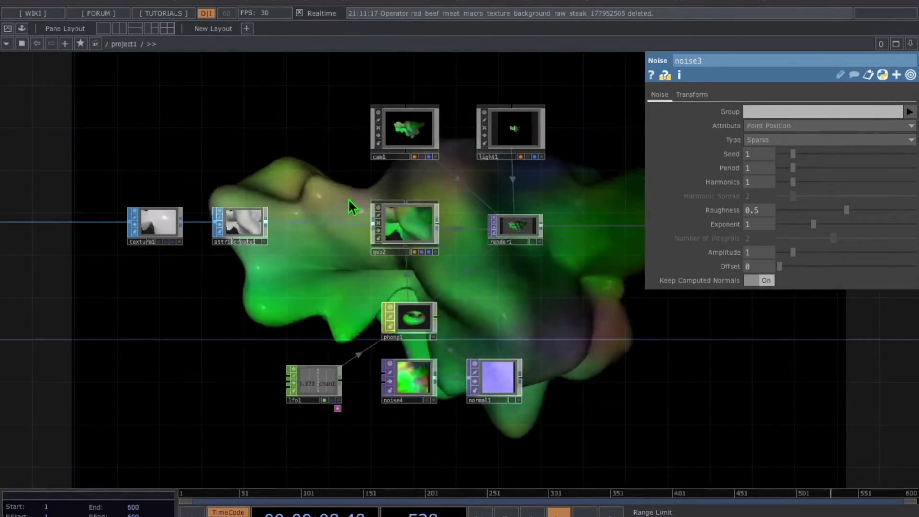
{"action": "scroll", "coordinate": [349, 199], "scroll_direction": "up", "scroll_amount": 5}
{"action": "left_click_drag", "start_coordinate": [366, 196], "coordinate": [282, 242]}
{"action": "left_click", "coordinate": [362, 148]}
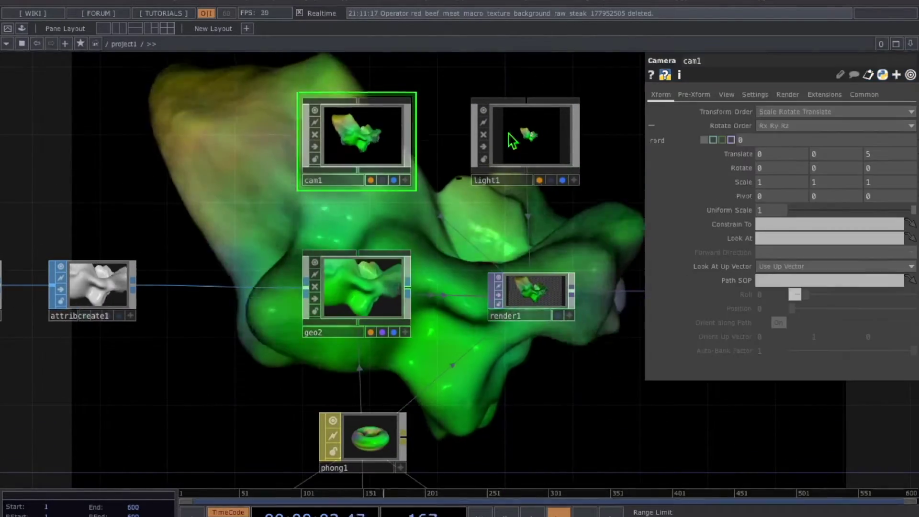
{"action": "left_click", "coordinate": [522, 144]}
{"action": "left_click", "coordinate": [375, 306]}
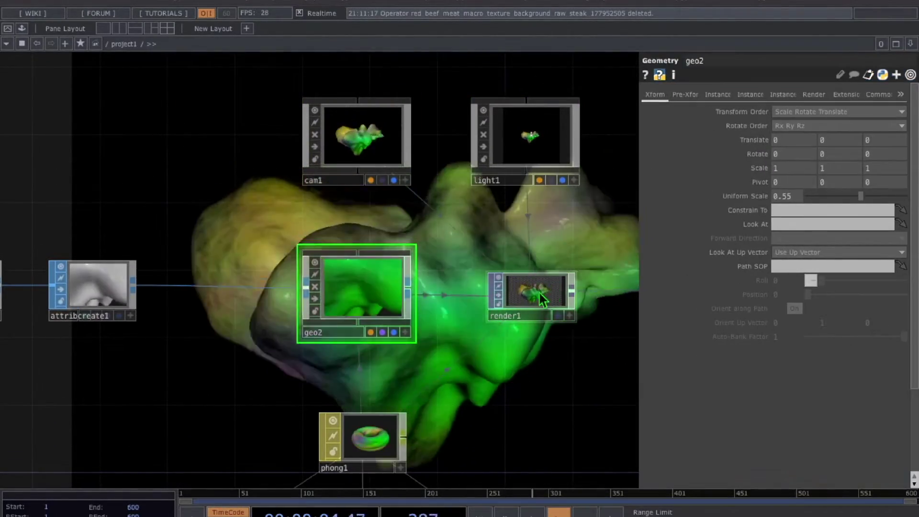
{"action": "left_click", "coordinate": [527, 293]}
- Examine the phong material and the noise texture operator beneath it that supply the object's colours
{"action": "left_click_drag", "start_coordinate": [508, 330], "coordinate": [502, 198]}
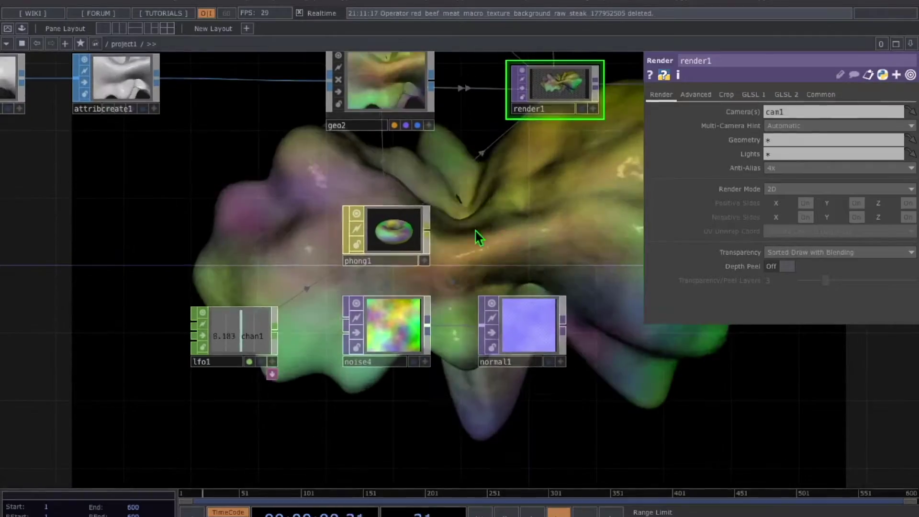
{"action": "left_click", "coordinate": [387, 234]}
{"action": "left_click", "coordinate": [404, 340]}
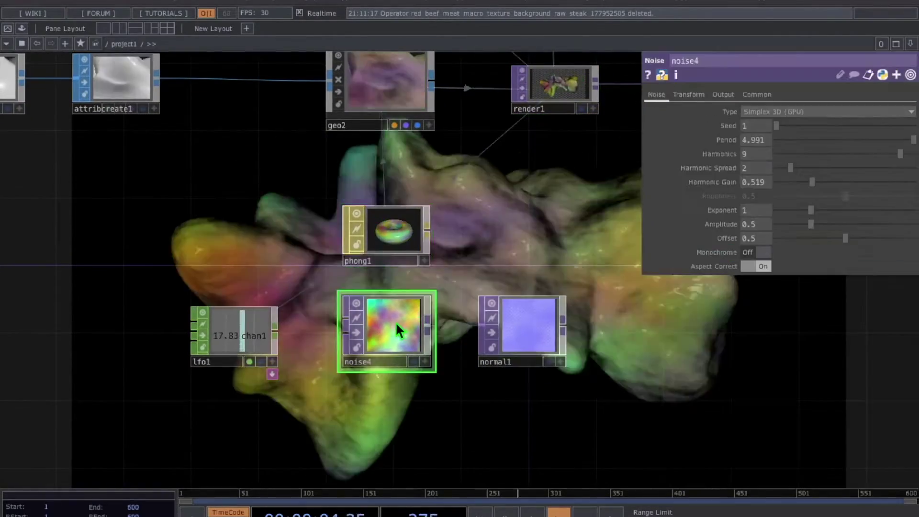
{"action": "left_click_drag", "start_coordinate": [395, 321], "coordinate": [718, 271]}
{"action": "left_click_drag", "start_coordinate": [279, 297], "coordinate": [609, 301]}
{"action": "left_click_drag", "start_coordinate": [404, 318], "coordinate": [574, 302]}
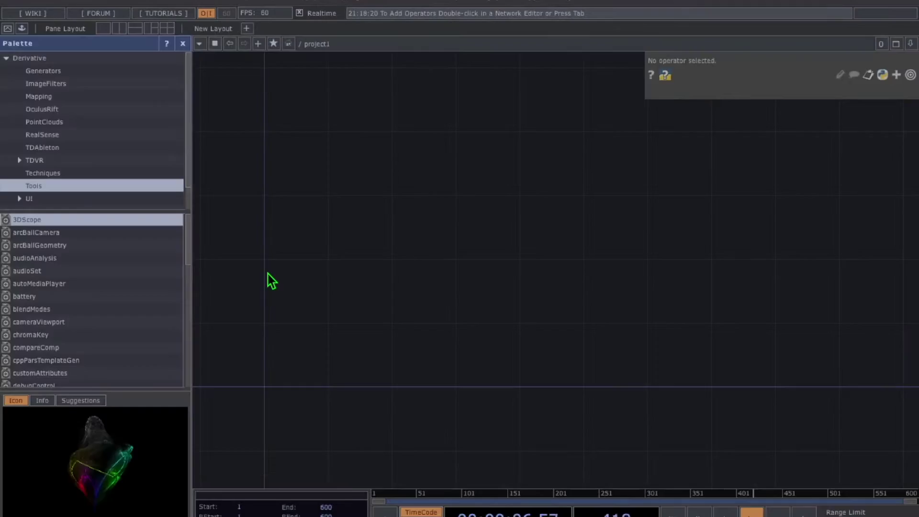
- Close the palette browser and add a Sphere SOP to the empty project network
{"action": "mouse_move", "coordinate": [244, 252]}
{"action": "left_mouse_down"}
{"action": "mouse_move", "coordinate": [246, 244]}
{"action": "mouse_move", "coordinate": [254, 258]}
{"action": "left_mouse_up"}
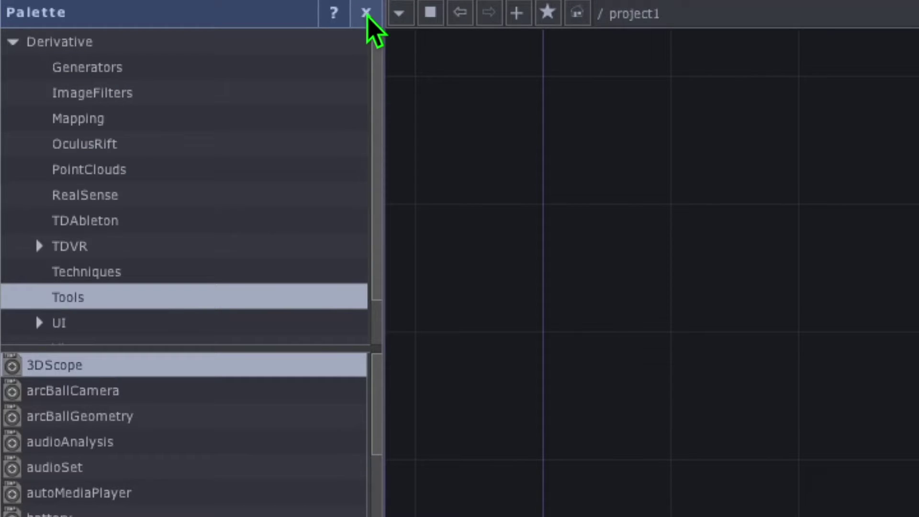
{"action": "left_click", "coordinate": [365, 13]}
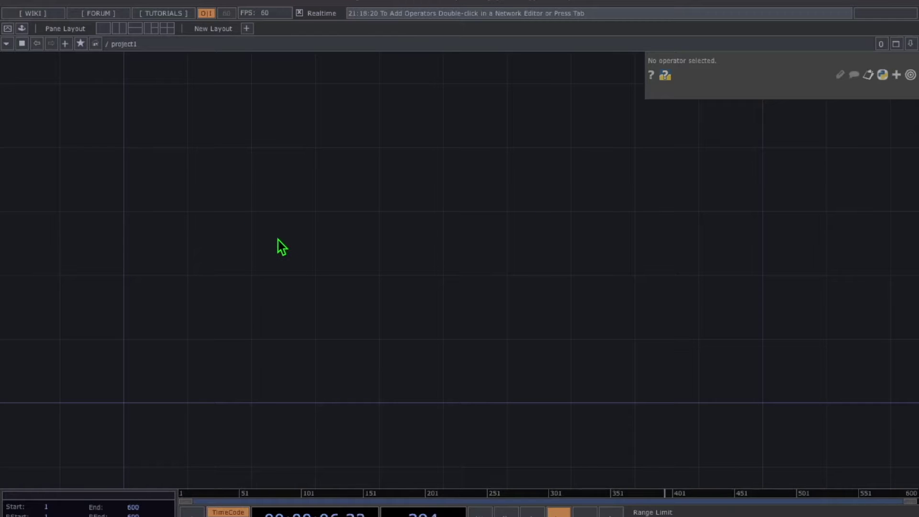
{"action": "key", "text": "Tab"}
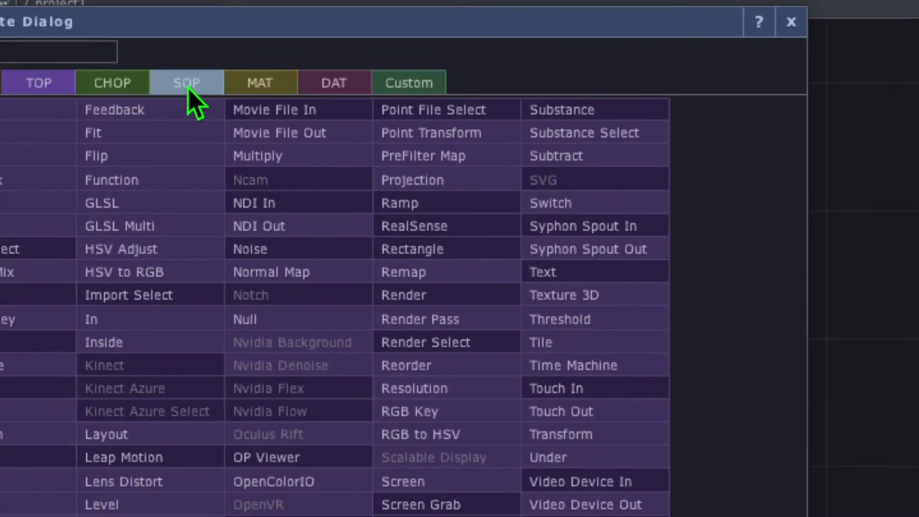
{"action": "left_click", "coordinate": [187, 85]}
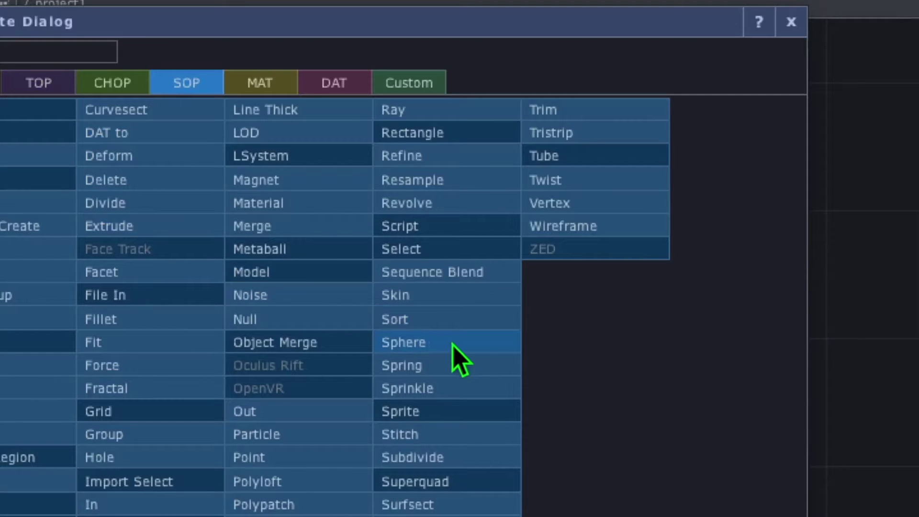
{"action": "left_click", "coordinate": [466, 344]}
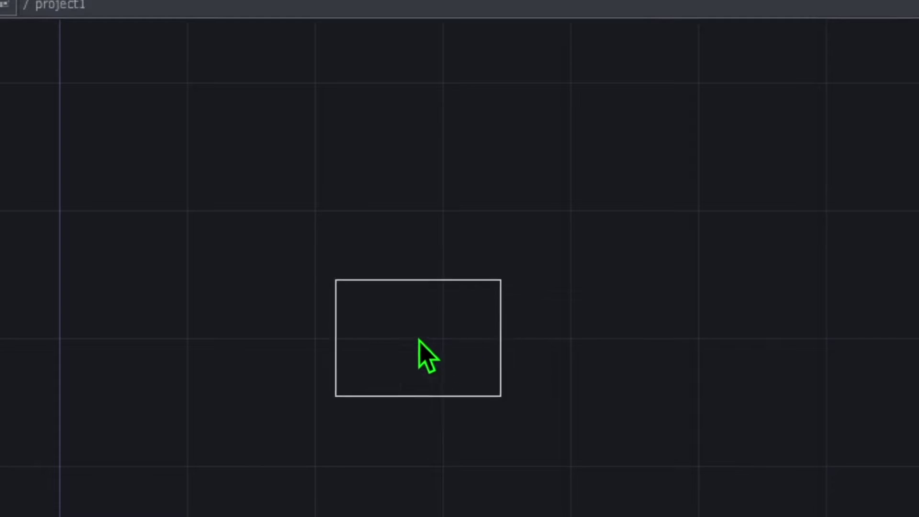
{"action": "left_click", "coordinate": [409, 335]}
{"action": "left_click_drag", "start_coordinate": [563, 377], "coordinate": [417, 298]}
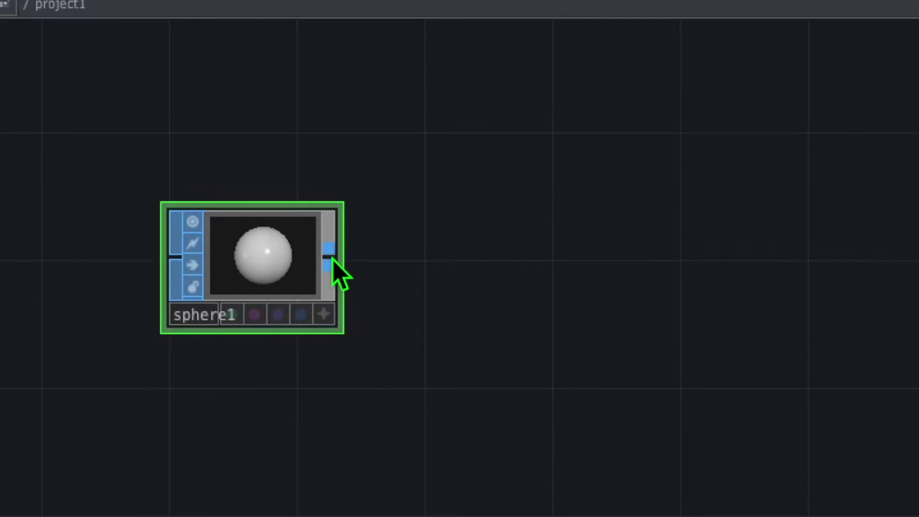
- Add a Noise SOP connected to the output of the sphere
{"action": "right_click", "coordinate": [329, 257]}
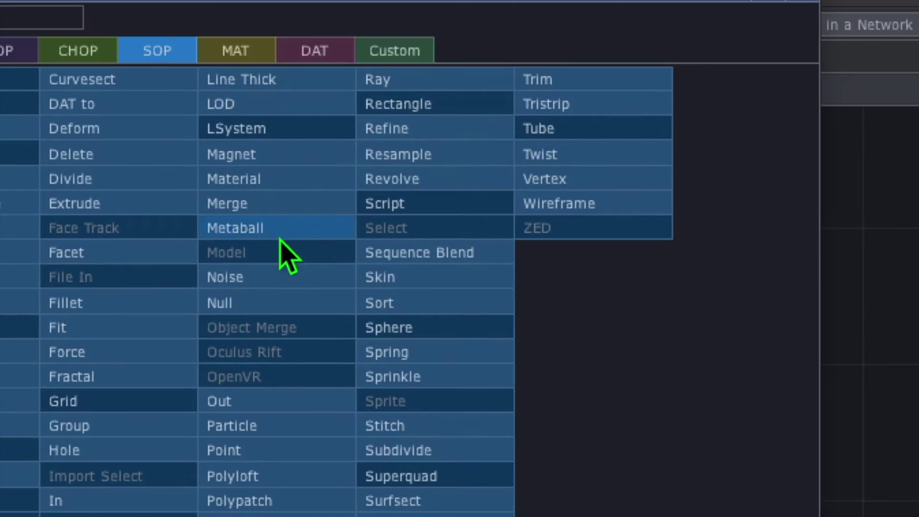
{"action": "left_click", "coordinate": [301, 280]}
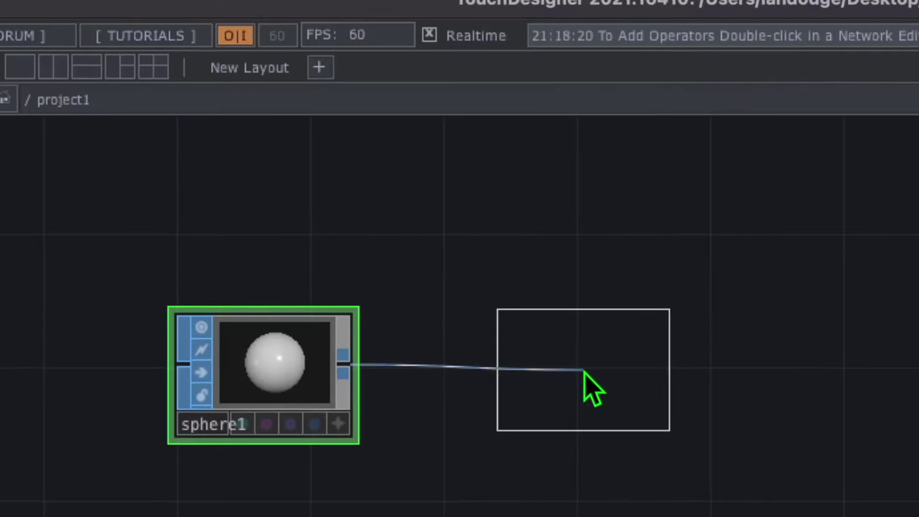
{"action": "left_click", "coordinate": [592, 373]}
{"action": "left_click_drag", "start_coordinate": [737, 414], "coordinate": [479, 340]}
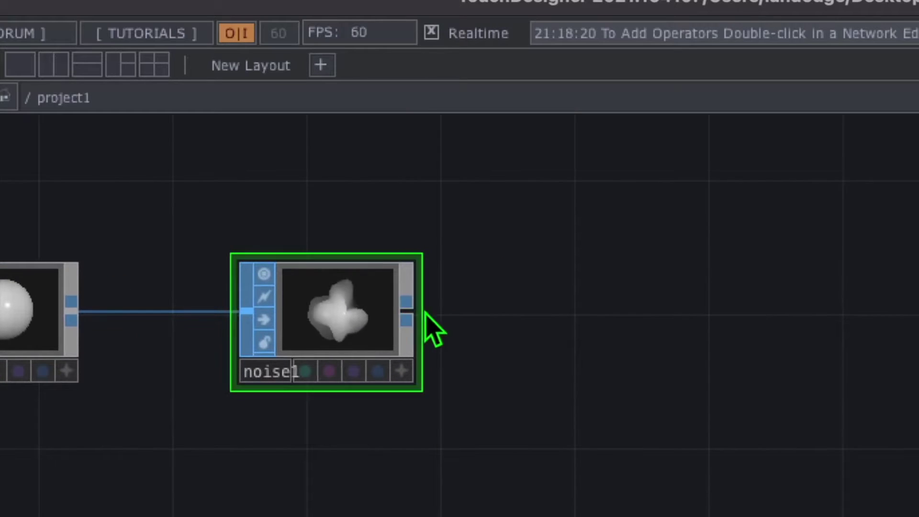
- Add a second Noise SOP connected to the output of the first noise operator
{"action": "right_click", "coordinate": [410, 325]}
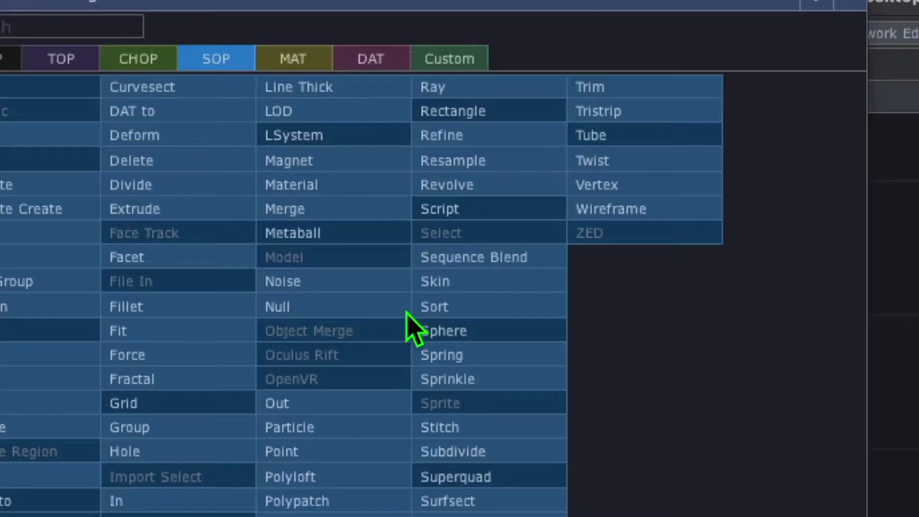
{"action": "left_click", "coordinate": [317, 246]}
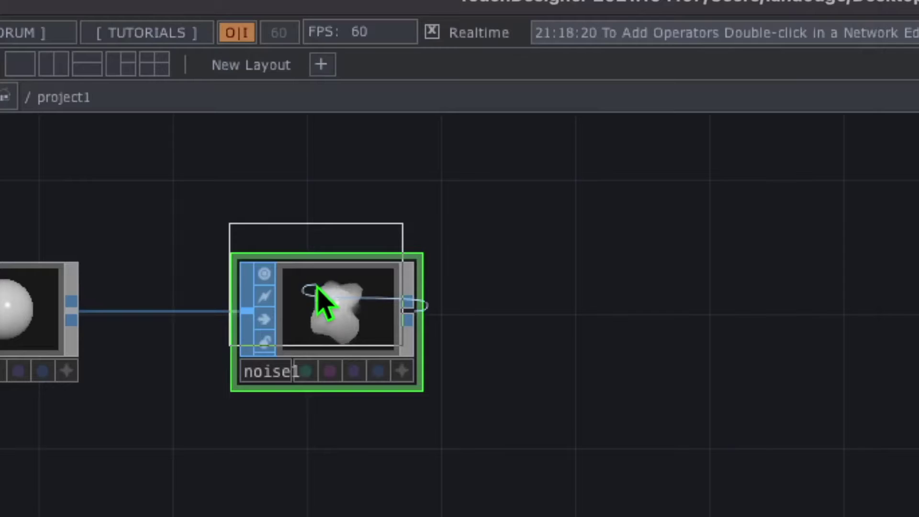
{"action": "left_click", "coordinate": [637, 316]}
{"action": "left_click_drag", "start_coordinate": [523, 421], "coordinate": [472, 416]}
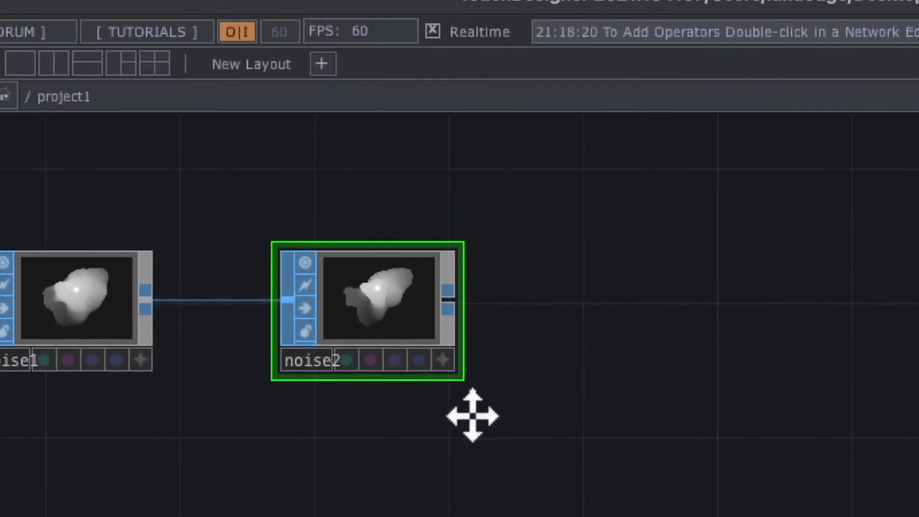
- Add a third Noise SOP connected to the output of the second noise operator
{"action": "right_click", "coordinate": [454, 299]}
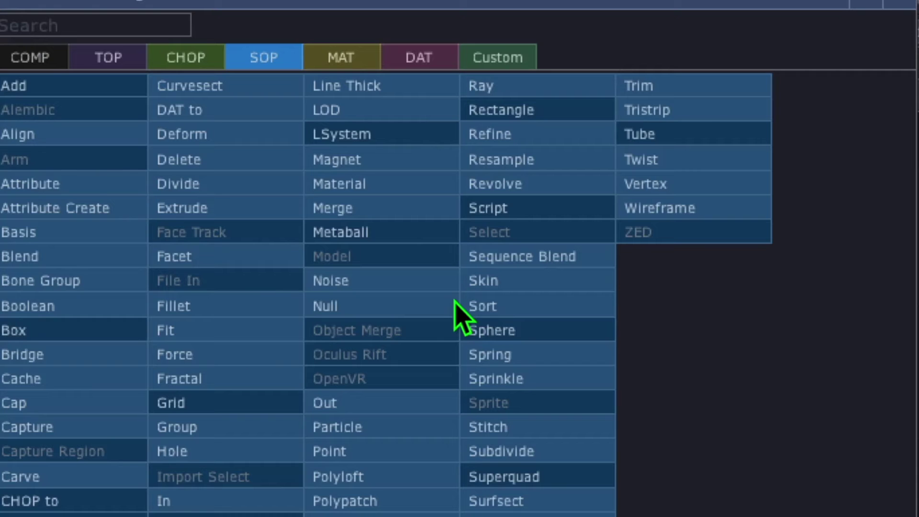
{"action": "left_click", "coordinate": [354, 282]}
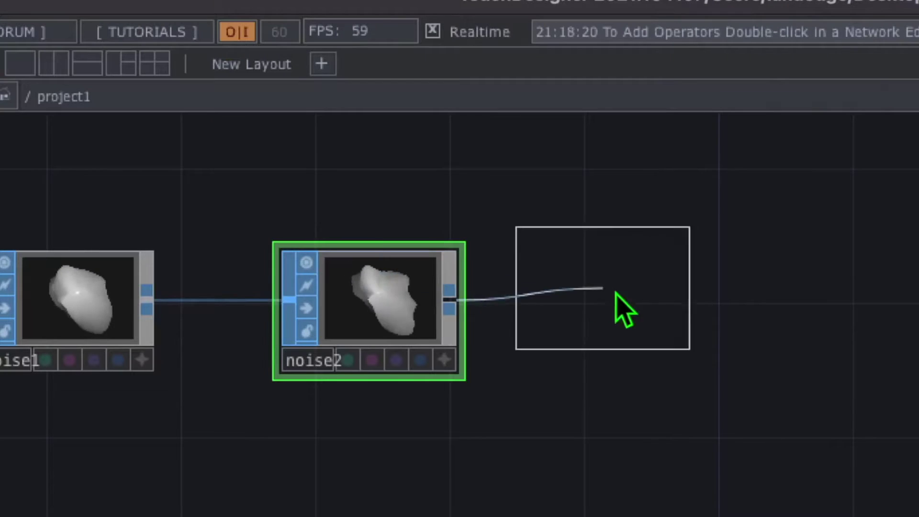
{"action": "left_click", "coordinate": [668, 317]}
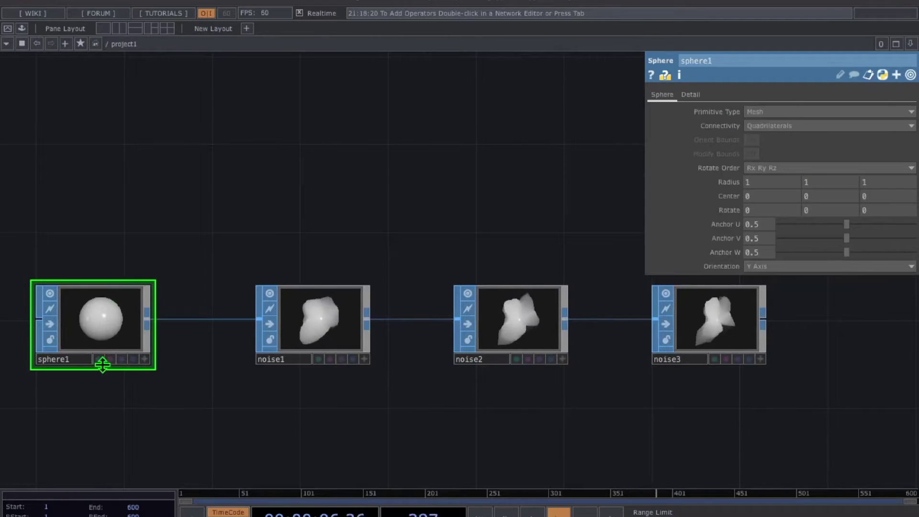
- Review the settings of the sphere and noise SOPs along the new chain, with the whole network in view
{"action": "left_click", "coordinate": [315, 339]}
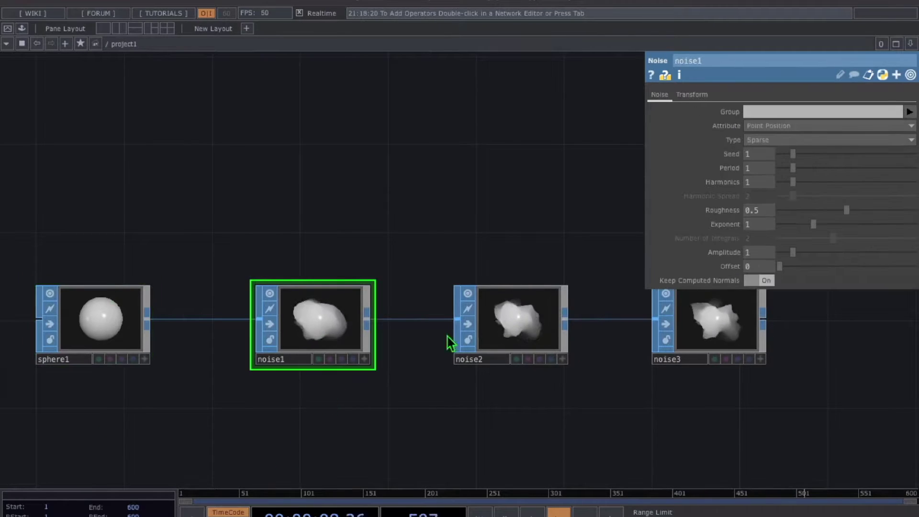
{"action": "left_click", "coordinate": [725, 327]}
{"action": "left_click", "coordinate": [98, 344]}
{"action": "left_click", "coordinate": [321, 341]}
{"action": "left_click", "coordinate": [708, 325]}
{"action": "key", "text": "h"}
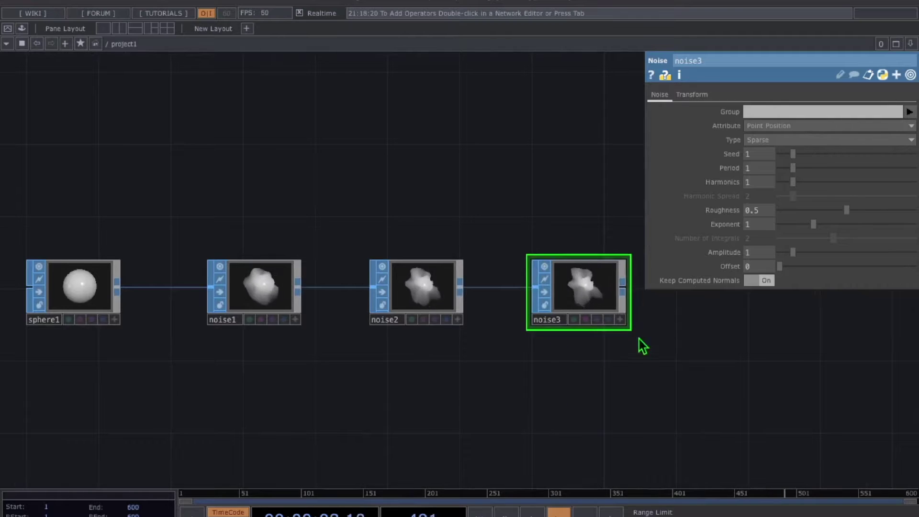
- Add a Geometry COMP connected to the output of the third noise operator
{"action": "left_click_drag", "start_coordinate": [590, 378], "coordinate": [291, 377]}
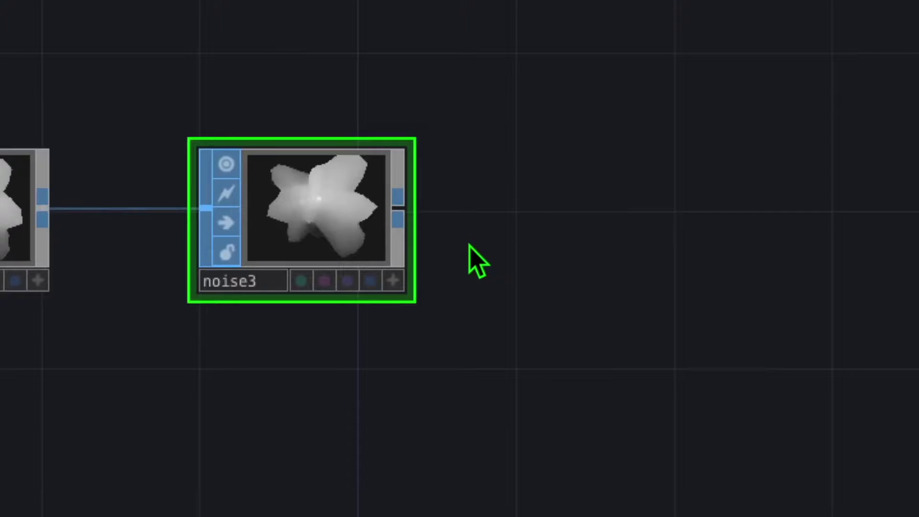
{"action": "right_click", "coordinate": [400, 215]}
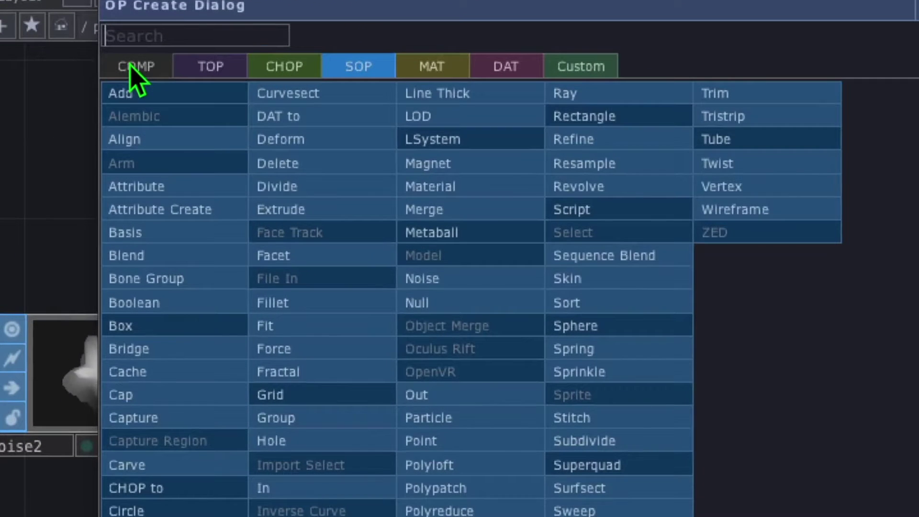
{"action": "left_click", "coordinate": [130, 64]}
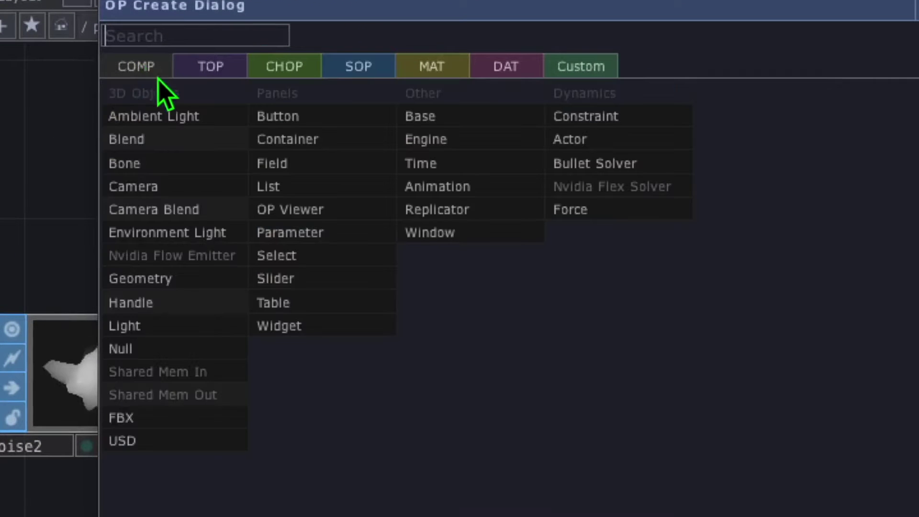
{"action": "left_click", "coordinate": [185, 279]}
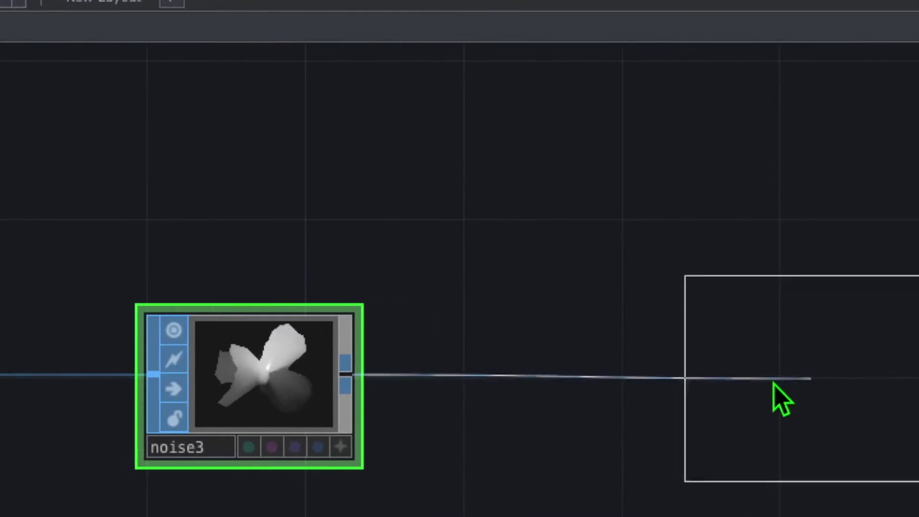
{"action": "left_click", "coordinate": [723, 390]}
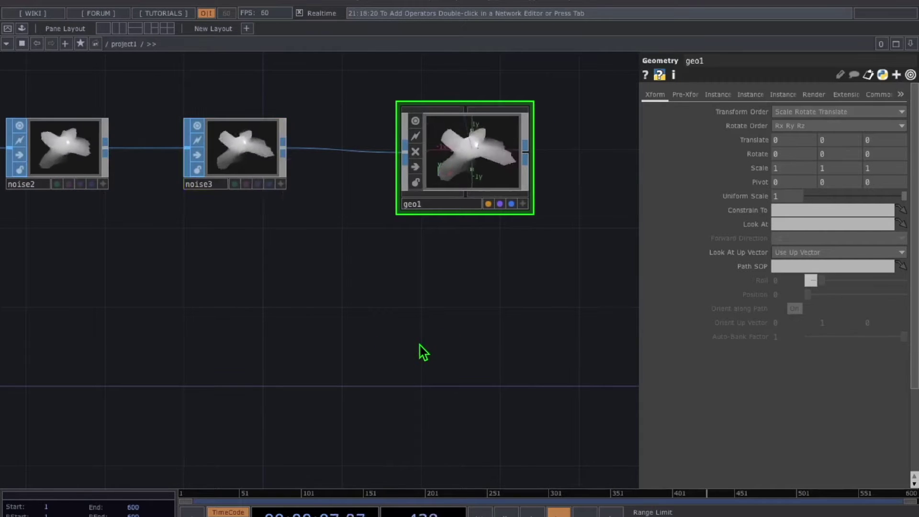
- Add a Phong MAT to the network below the geometry component
{"action": "key", "text": "Tab"}
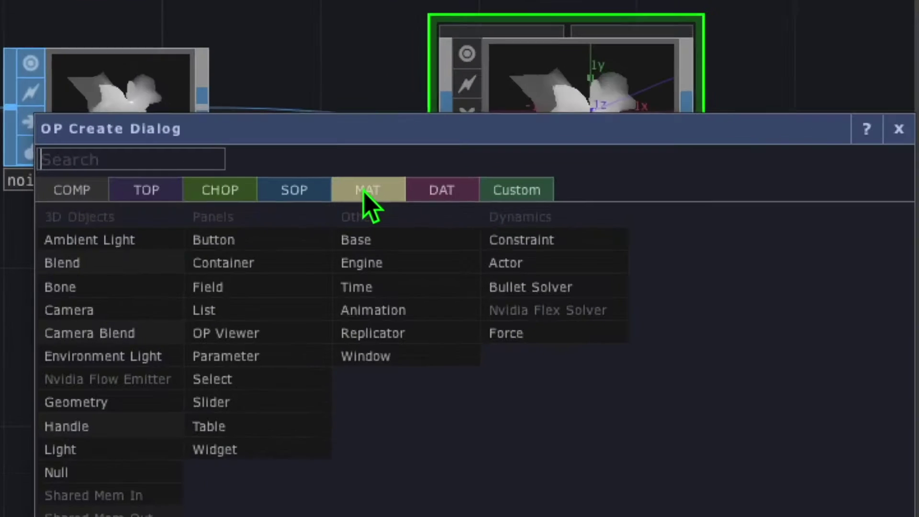
{"action": "left_click", "coordinate": [364, 190]}
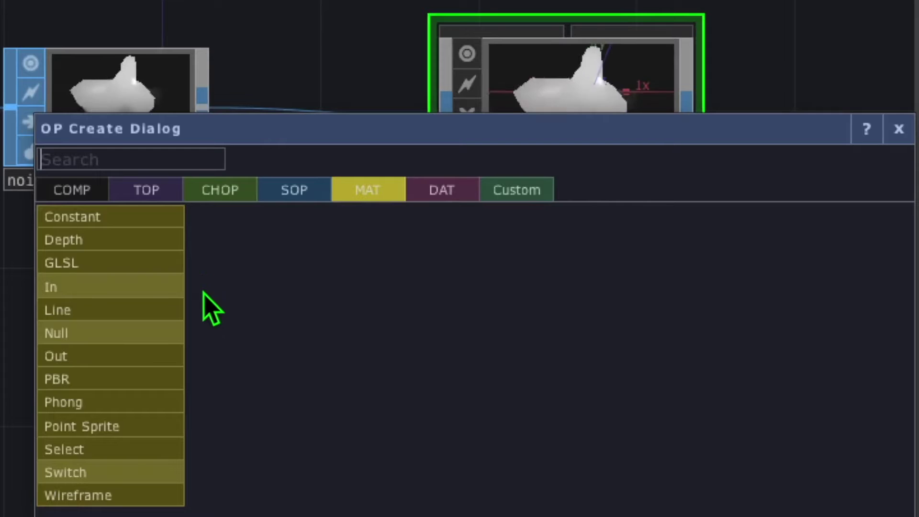
{"action": "left_click", "coordinate": [102, 403]}
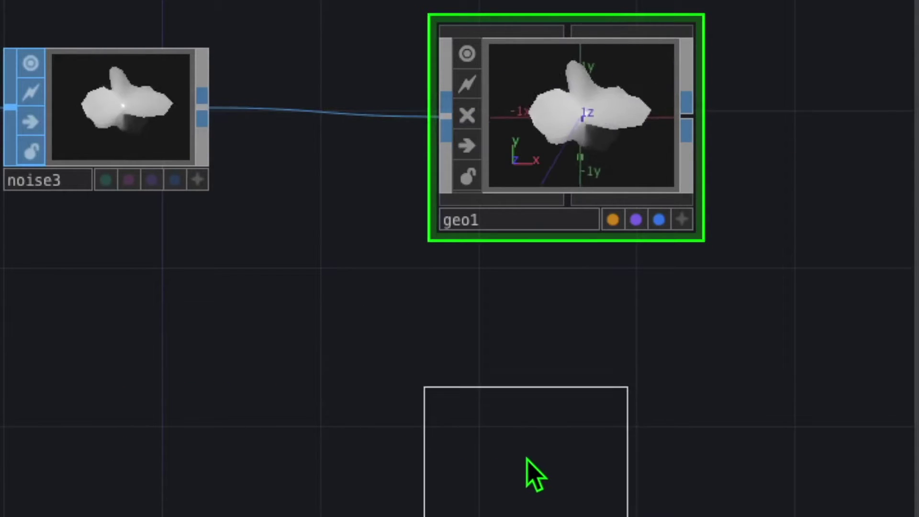
{"action": "left_click", "coordinate": [511, 460]}
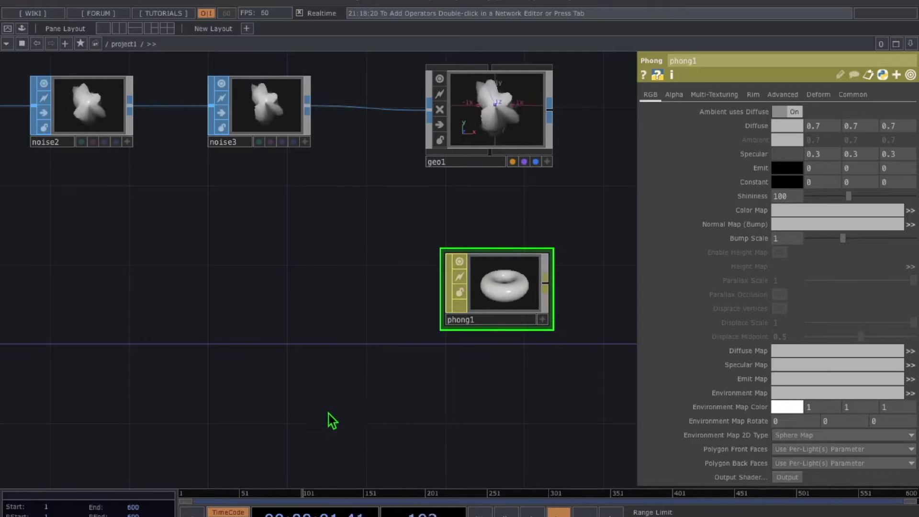
- Add a Noise TOP below the phong material and turn off its Monochrome option
{"action": "key", "text": "Tab"}
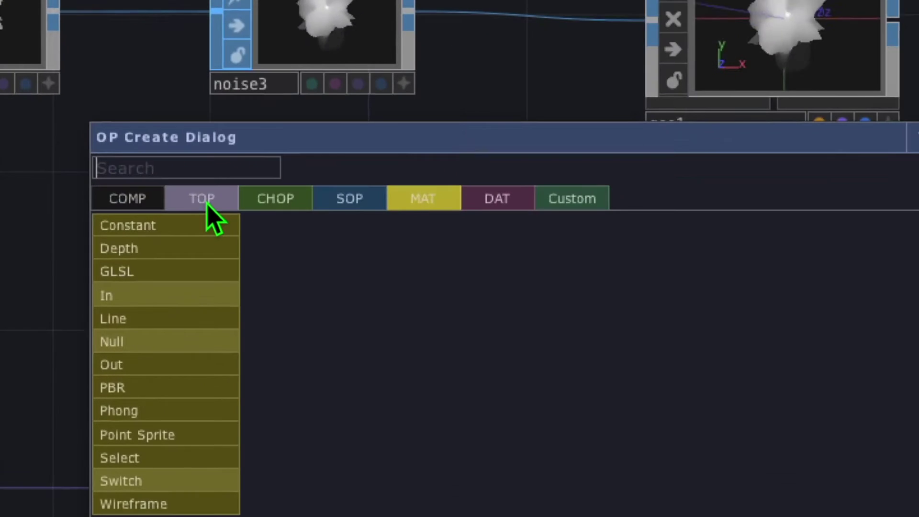
{"action": "left_click", "coordinate": [207, 202]}
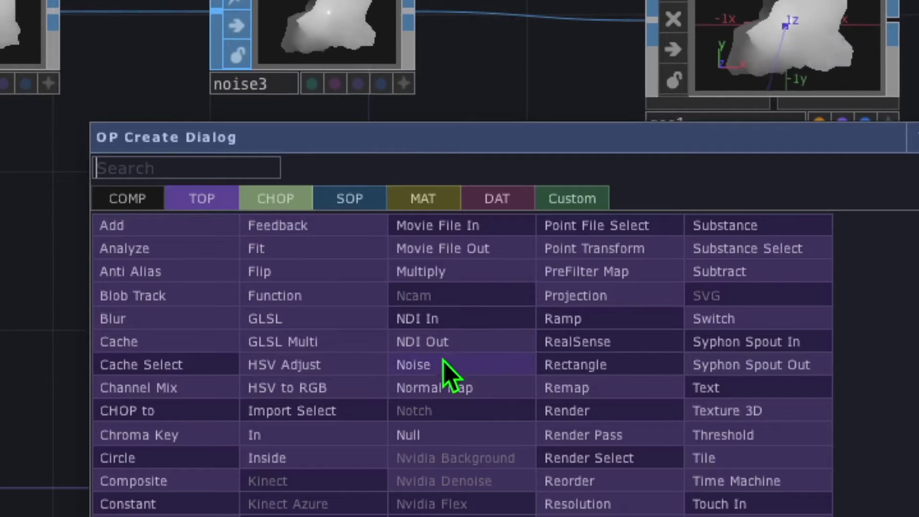
{"action": "left_click", "coordinate": [422, 366]}
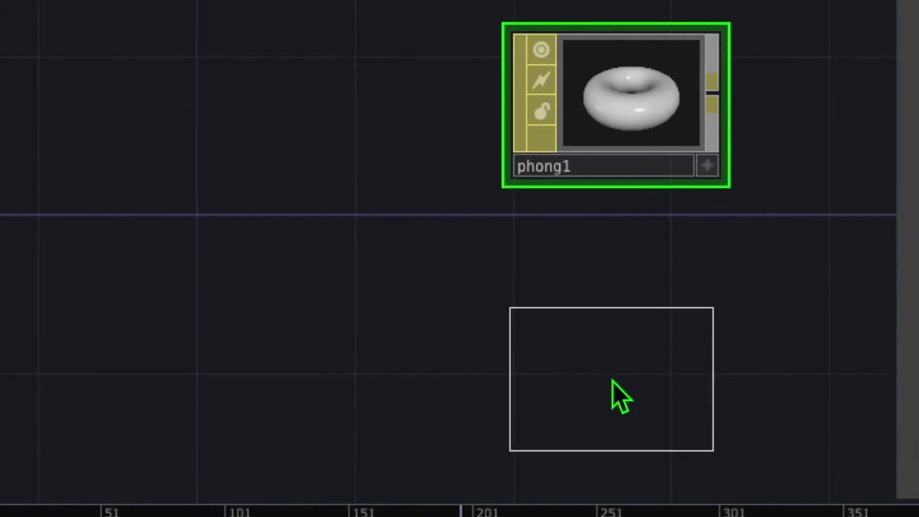
{"action": "left_click", "coordinate": [612, 394]}
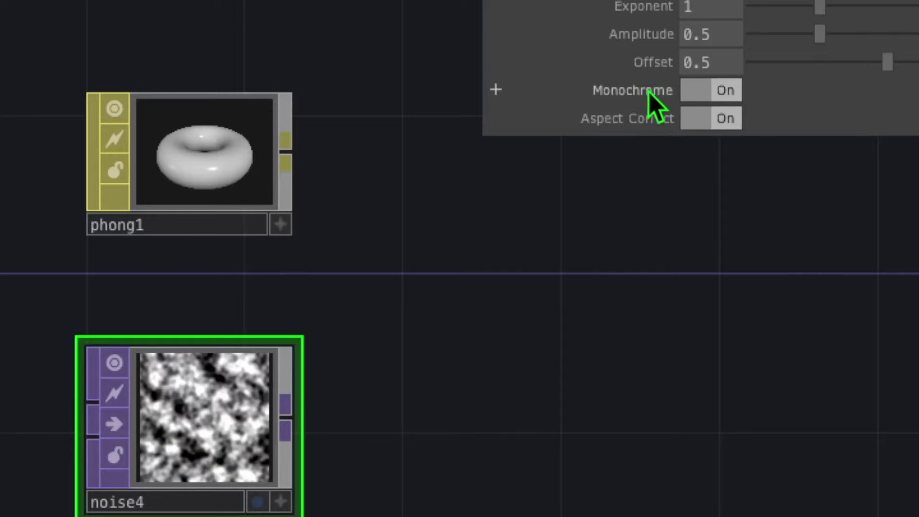
{"action": "left_click", "coordinate": [713, 98]}
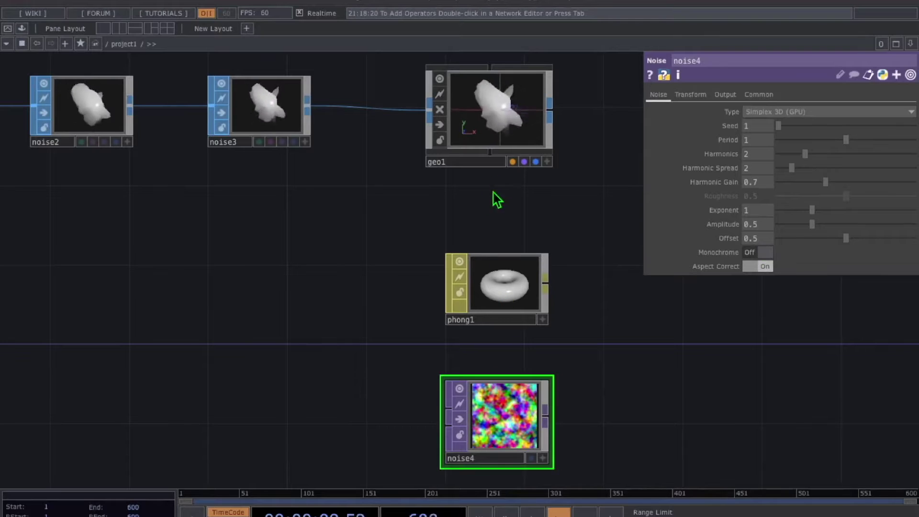
- Assign the Noise TOP to the phong material as its Color Map
{"action": "left_click_drag", "start_coordinate": [482, 413], "coordinate": [484, 277]}
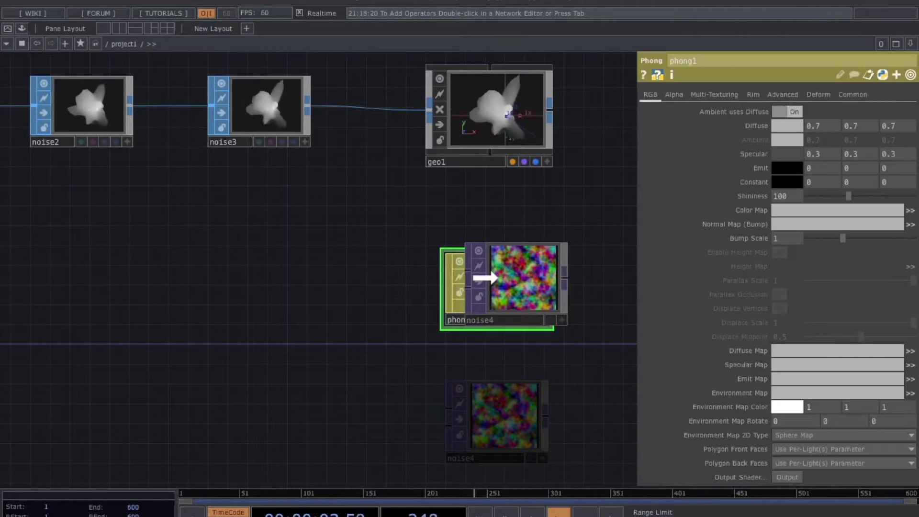
{"action": "left_click_drag", "start_coordinate": [484, 279], "coordinate": [482, 278]}
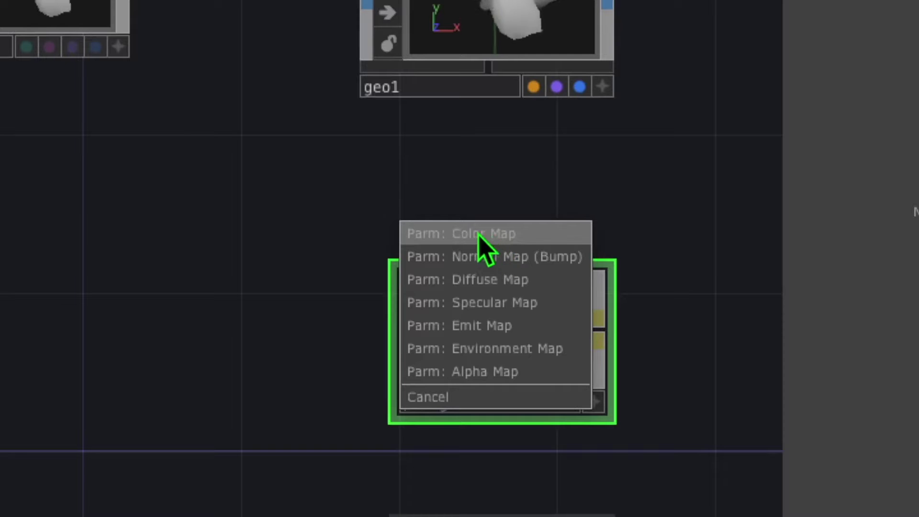
{"action": "left_click", "coordinate": [543, 234]}
- Apply the phong material to the geometry component through its Material parameter
{"action": "left_click_drag", "start_coordinate": [544, 243], "coordinate": [558, 317]}
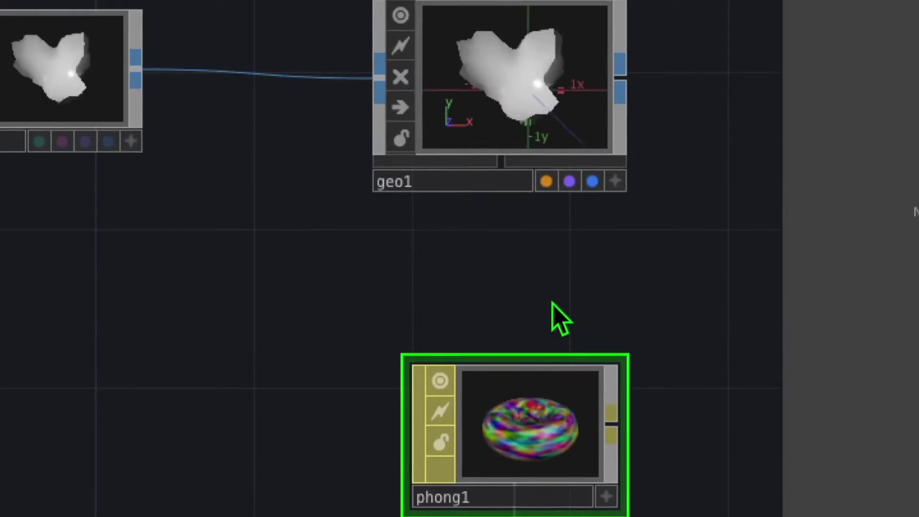
{"action": "left_click_drag", "start_coordinate": [521, 412], "coordinate": [521, 134]}
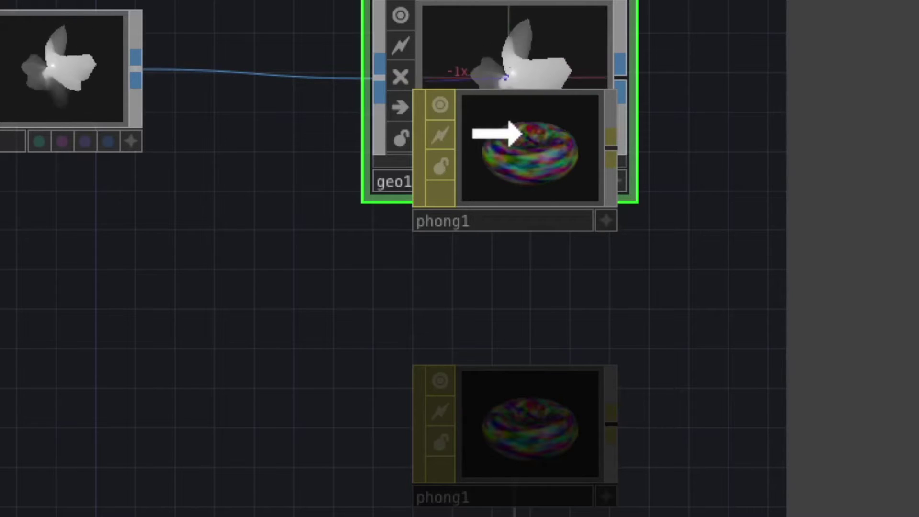
{"action": "left_click_drag", "start_coordinate": [524, 129], "coordinate": [524, 130]}
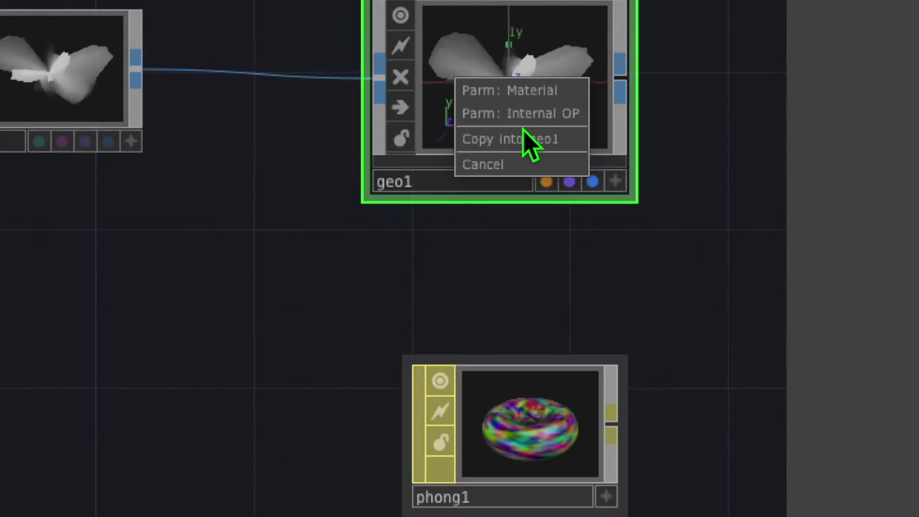
{"action": "left_click", "coordinate": [560, 92]}
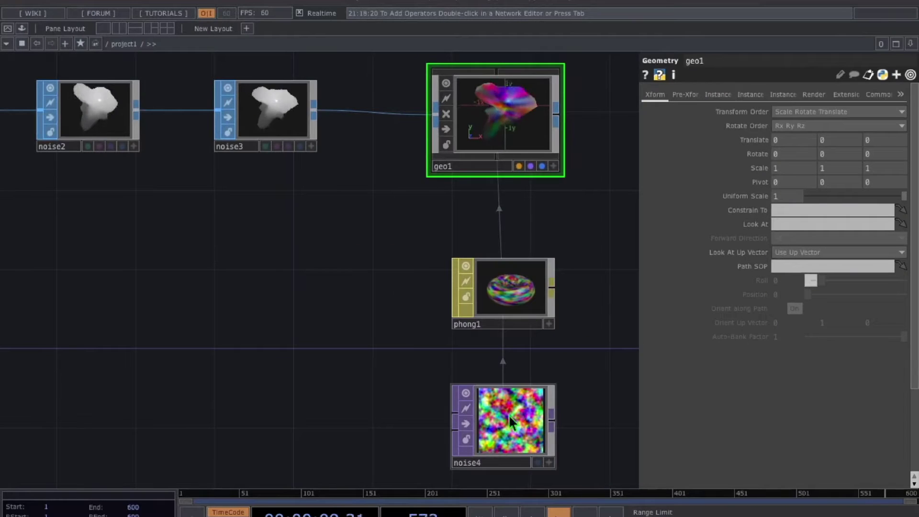
- Review the settings of the noise texture, the phong material and the geometry component in turn
{"action": "left_click", "coordinate": [528, 432]}
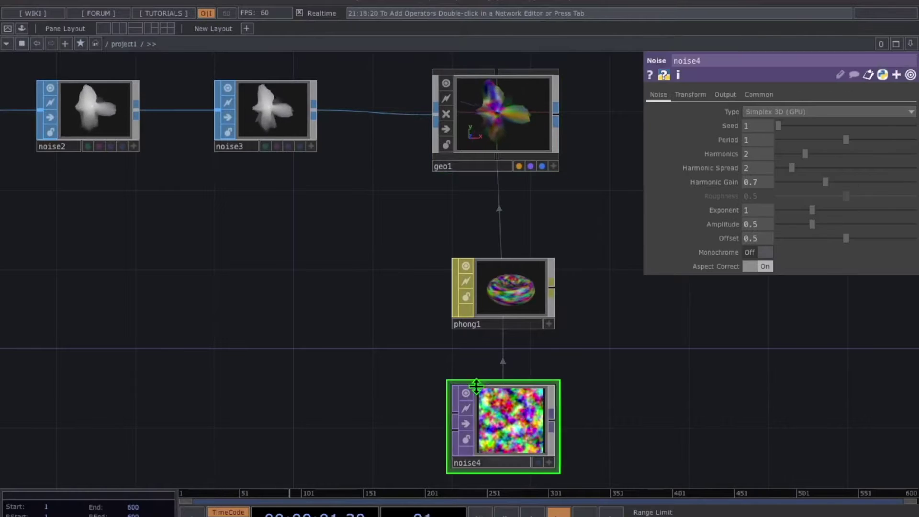
{"action": "left_click", "coordinate": [502, 288]}
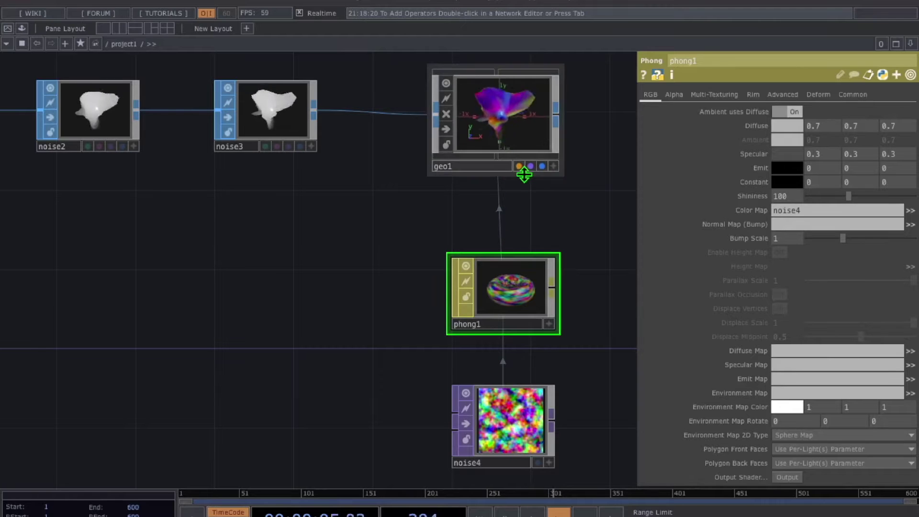
{"action": "left_click_drag", "start_coordinate": [552, 200], "coordinate": [495, 283]}
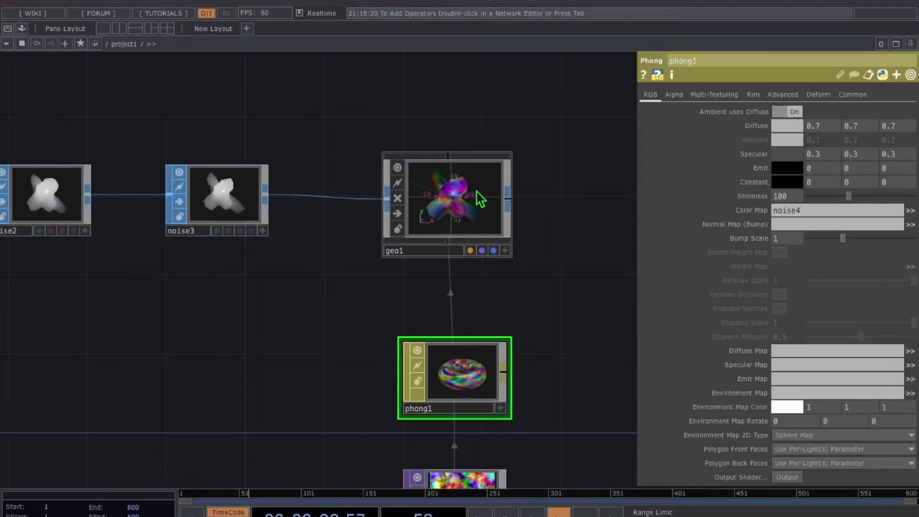
{"action": "left_click_drag", "start_coordinate": [478, 119], "coordinate": [439, 178]}
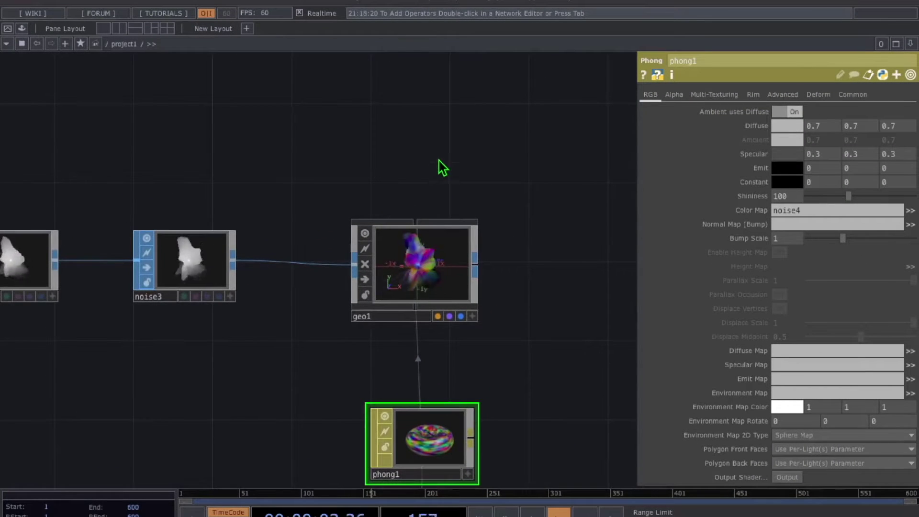
{"action": "left_click", "coordinate": [407, 237]}
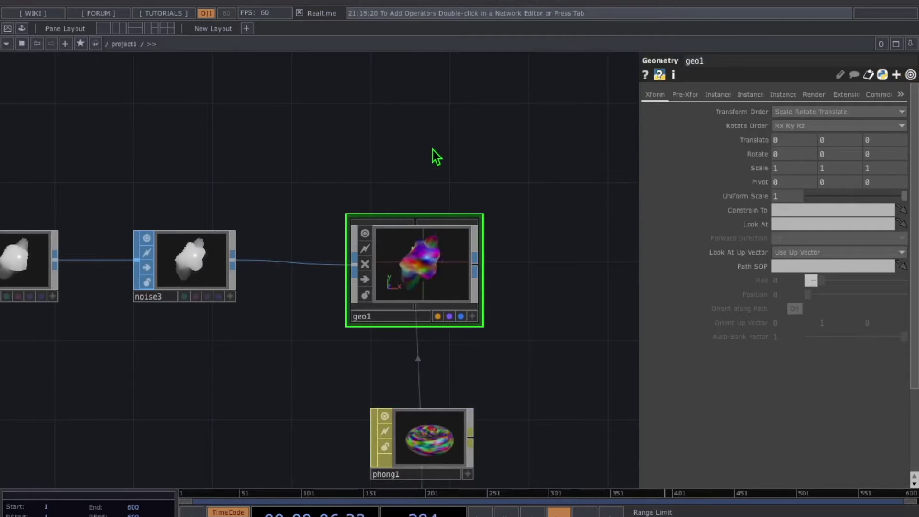
- Add a Camera COMP in the empty network space above the geometry component
{"action": "left_click_drag", "start_coordinate": [431, 149], "coordinate": [419, 213]}
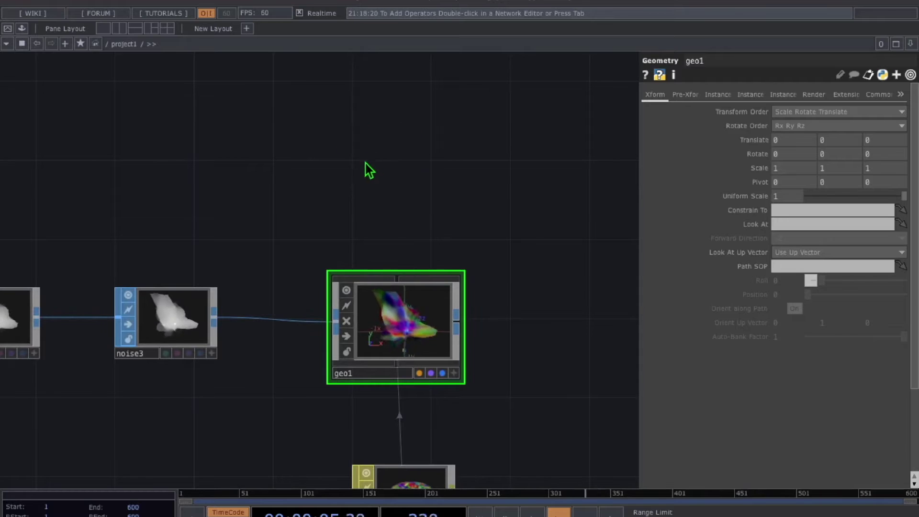
{"action": "double_click", "coordinate": [369, 128]}
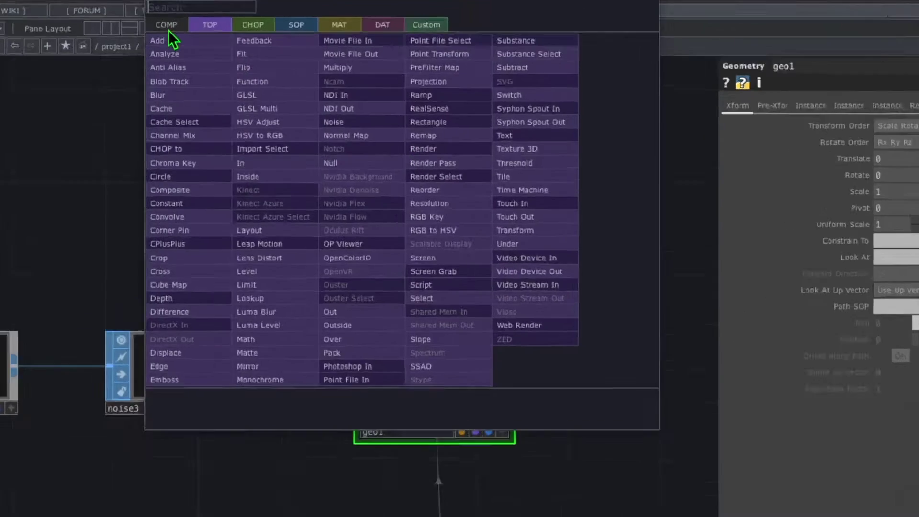
{"action": "left_click", "coordinate": [165, 80]}
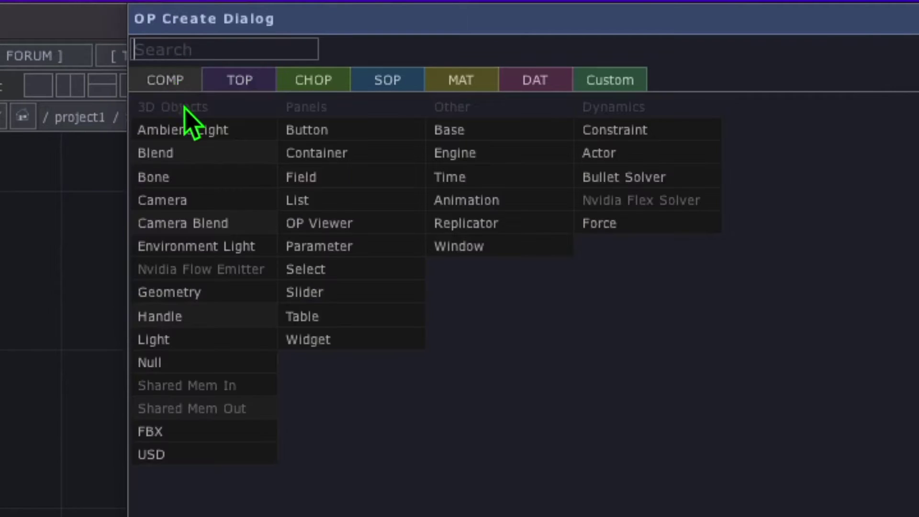
{"action": "left_click", "coordinate": [192, 204]}
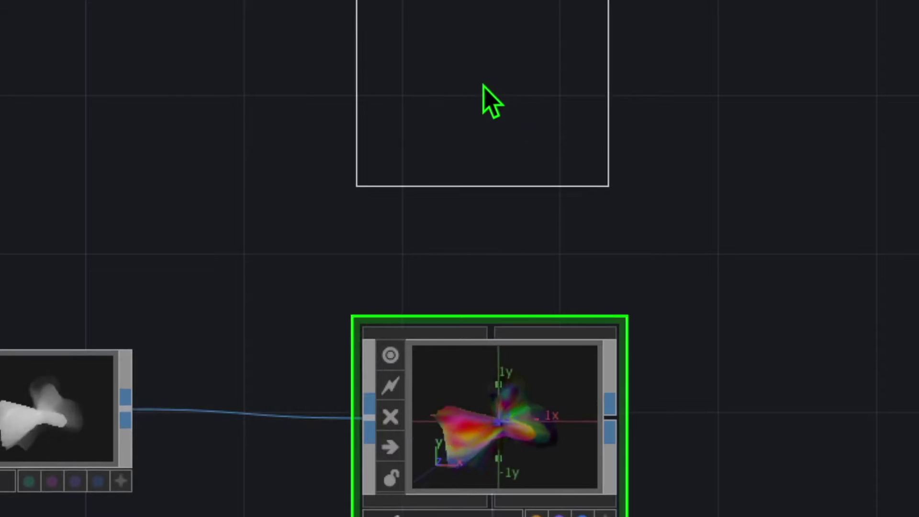
{"action": "left_click", "coordinate": [484, 99]}
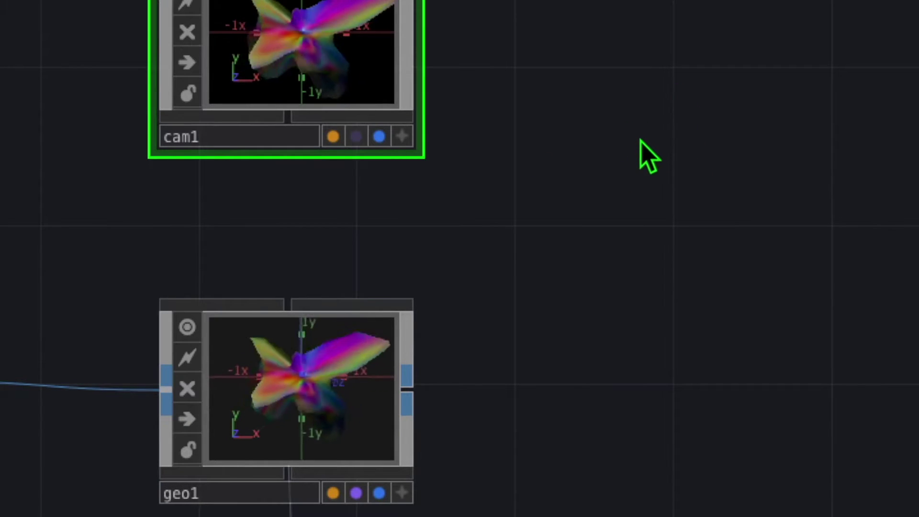
- Add a Light COMP to the right of the camera in the network
{"action": "key", "text": "Tab"}
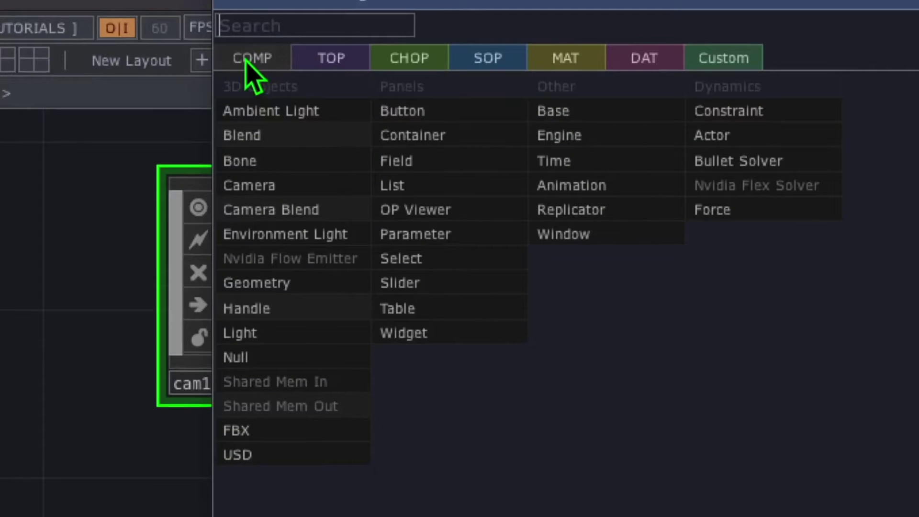
{"action": "left_click", "coordinate": [299, 333]}
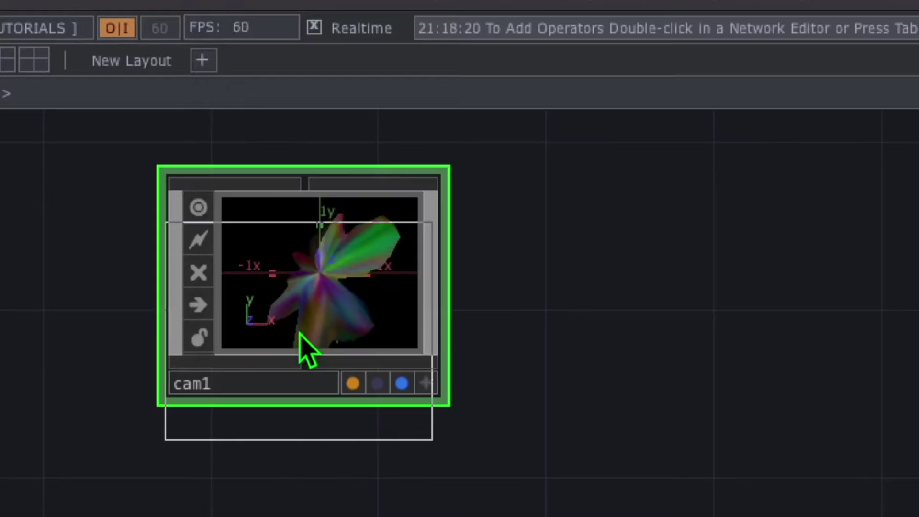
{"action": "left_click", "coordinate": [778, 298]}
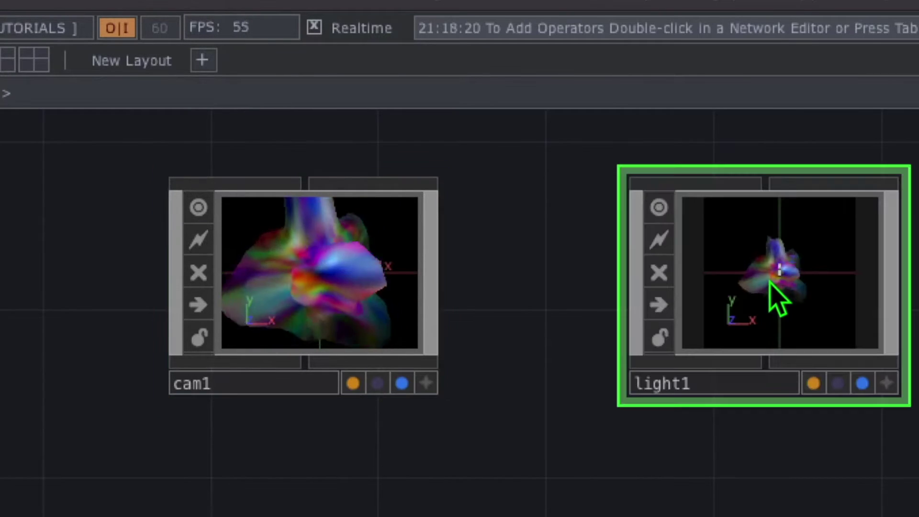
- Check the geometry, camera and light components one after another
{"action": "left_click", "coordinate": [248, 383]}
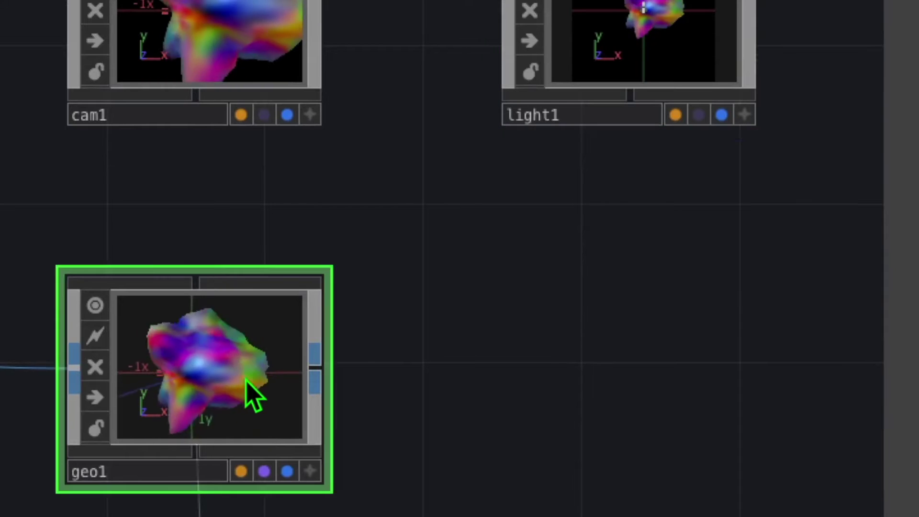
{"action": "left_click", "coordinate": [226, 50]}
{"action": "left_click", "coordinate": [611, 19]}
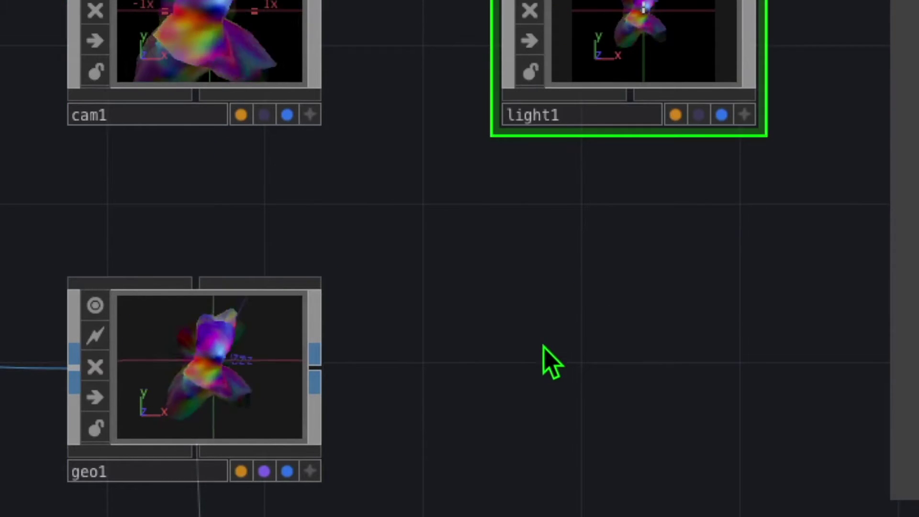
- Add a Render TOP to the right of the geometry component and display its output as the network background
{"action": "key", "text": "Tab"}
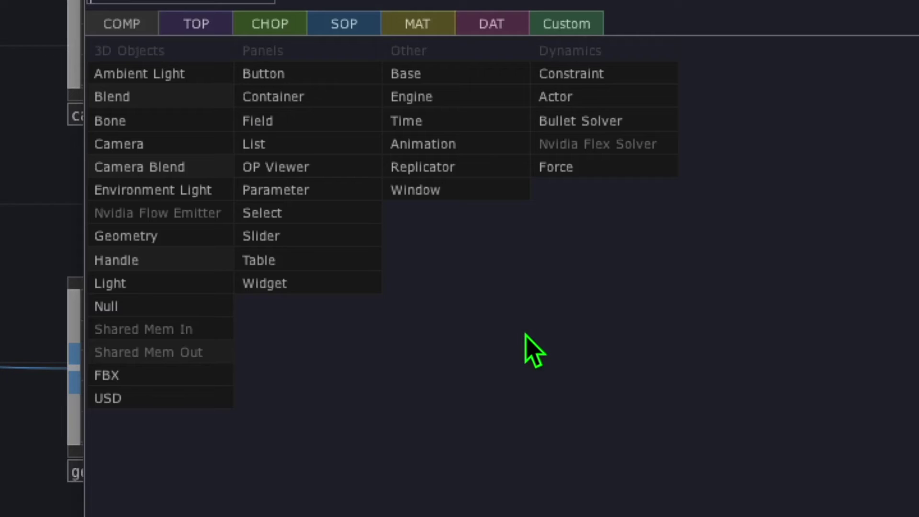
{"action": "left_click", "coordinate": [203, 20]}
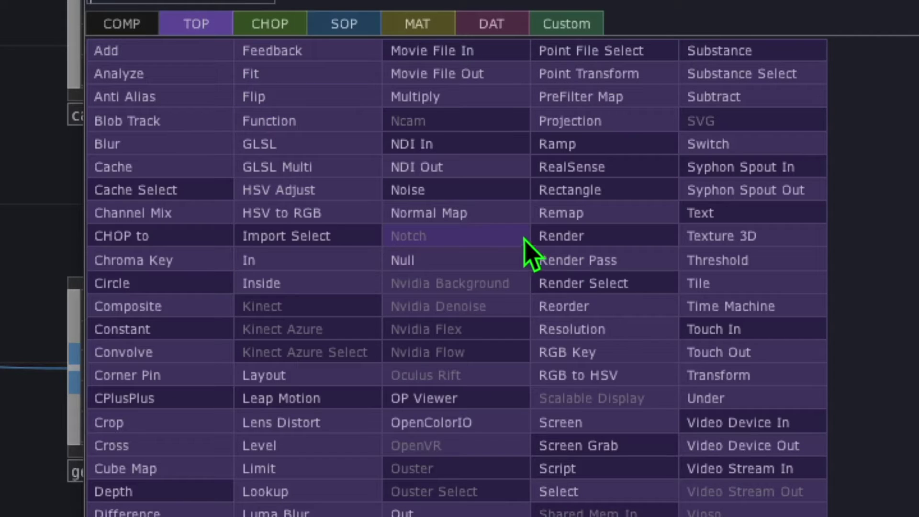
{"action": "left_click", "coordinate": [563, 236]}
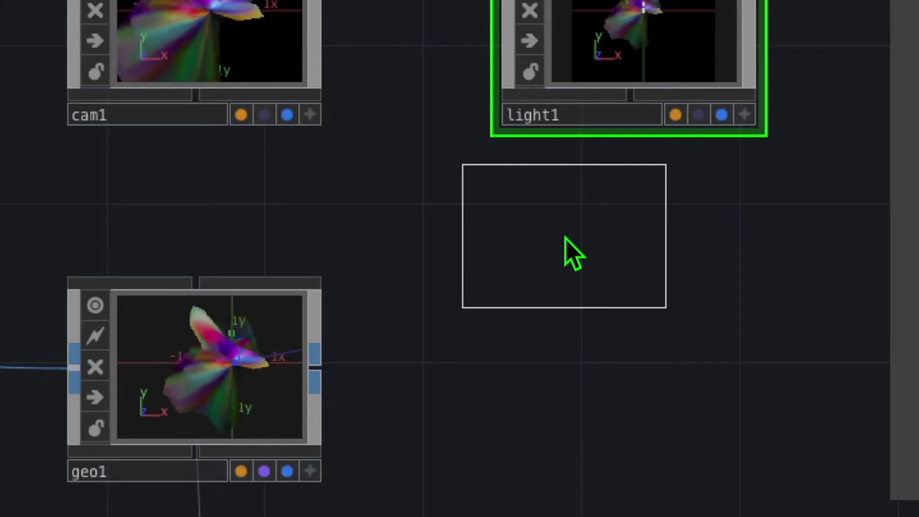
{"action": "left_click", "coordinate": [607, 365]}
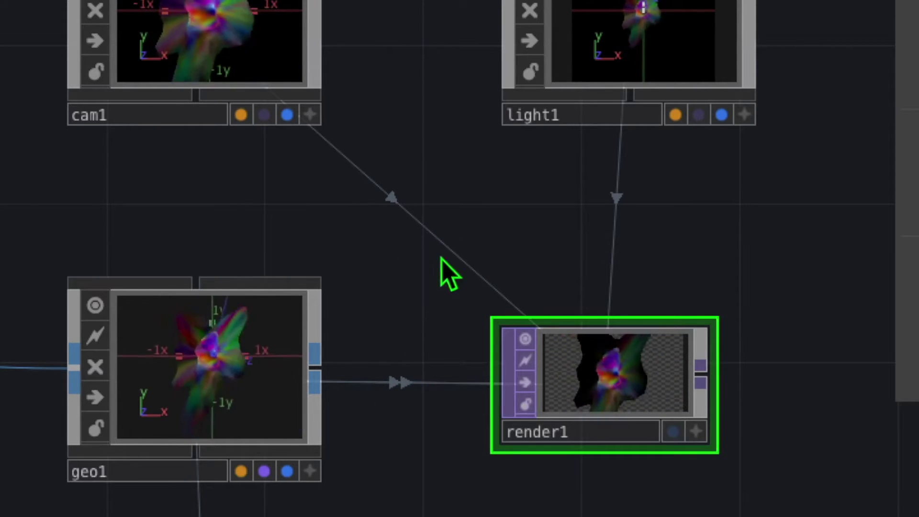
{"action": "scroll", "coordinate": [593, 404], "scroll_direction": "down", "scroll_amount": 3}
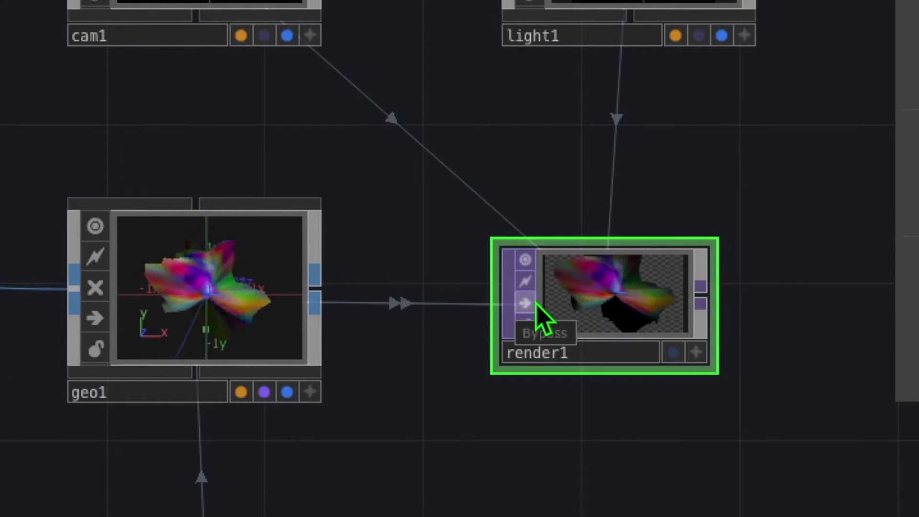
{"action": "left_click", "coordinate": [674, 353]}
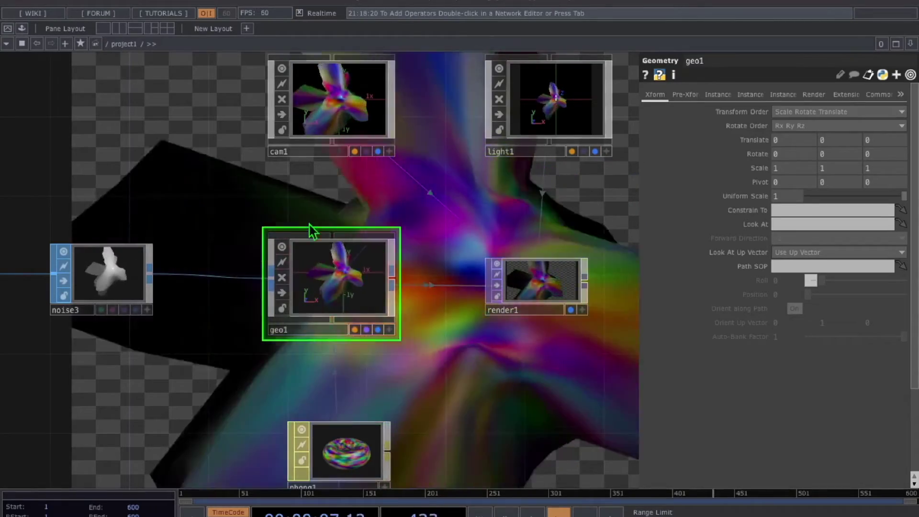
- Reduce the geometry component's Uniform Scale to 0.497
{"action": "left_click_drag", "start_coordinate": [429, 360], "coordinate": [617, 211]}
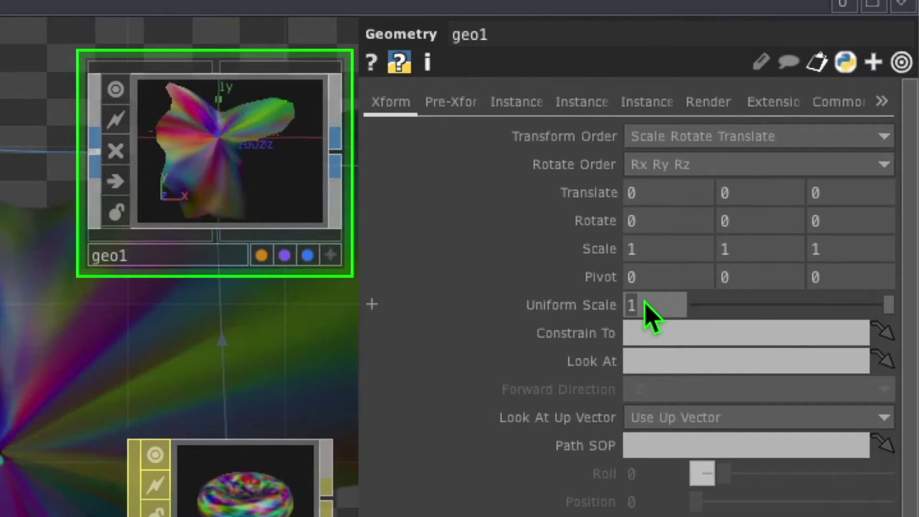
{"action": "left_click", "coordinate": [838, 304]}
{"action": "left_click_drag", "start_coordinate": [840, 306], "coordinate": [792, 307]}
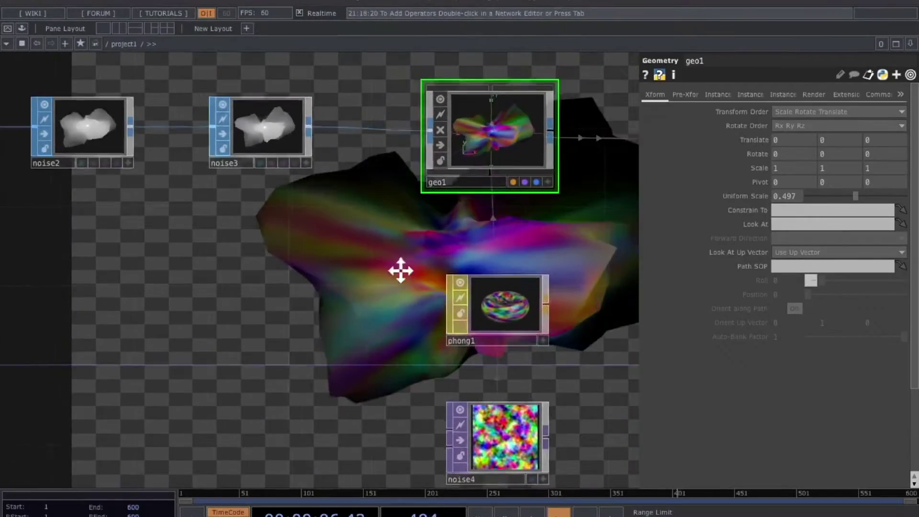
- Increase the sphere's mesh detail to 200 rows and 100 columns
{"action": "left_click_drag", "start_coordinate": [401, 271], "coordinate": [306, 301]}
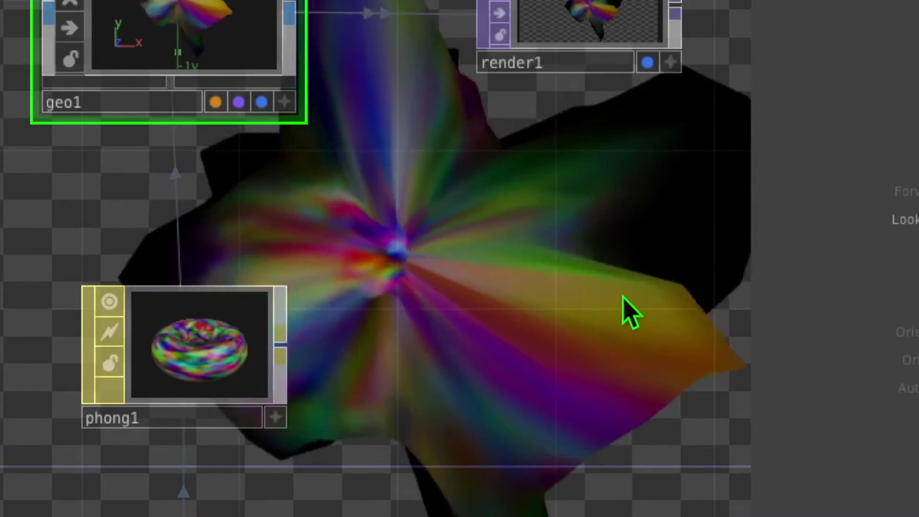
{"action": "left_click_drag", "start_coordinate": [620, 291], "coordinate": [548, 187]}
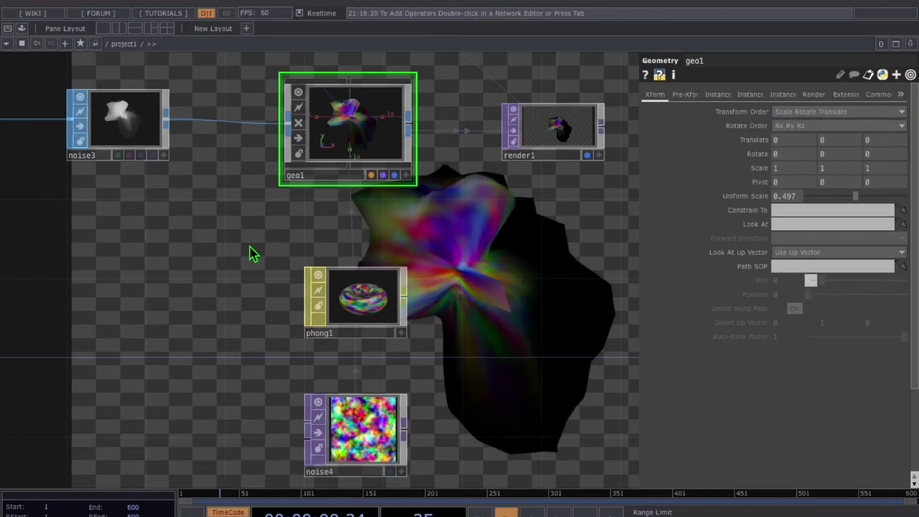
{"action": "middle_click_drag", "start_coordinate": [253, 253], "coordinate": [614, 287]}
{"action": "left_click_drag", "start_coordinate": [207, 295], "coordinate": [458, 328]}
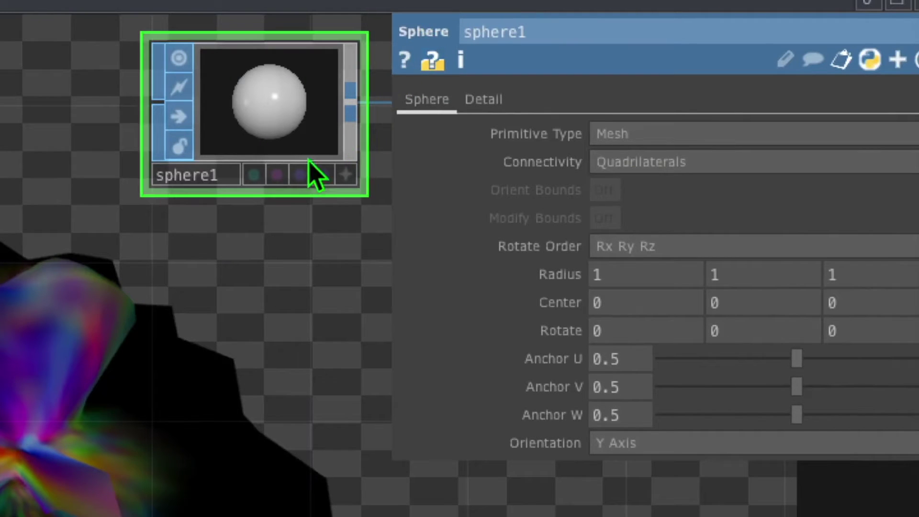
{"action": "left_click", "coordinate": [484, 100]}
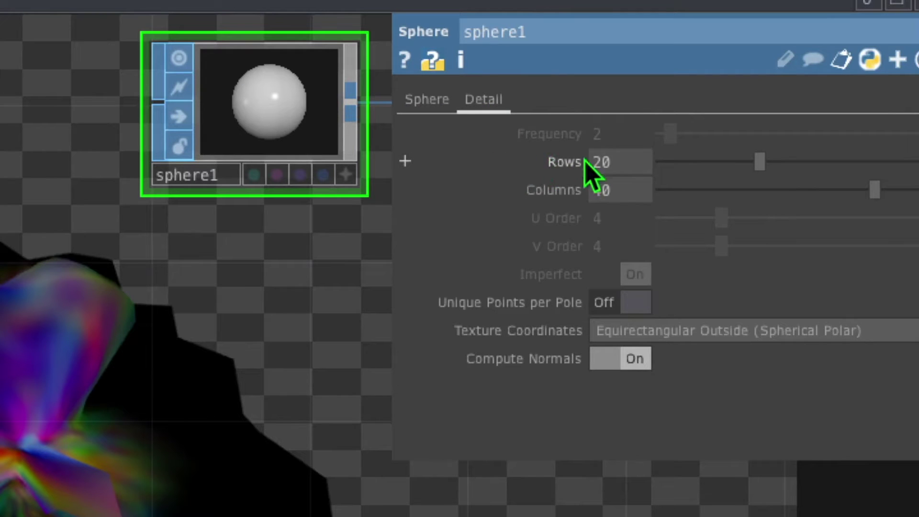
{"action": "left_click", "coordinate": [623, 163]}
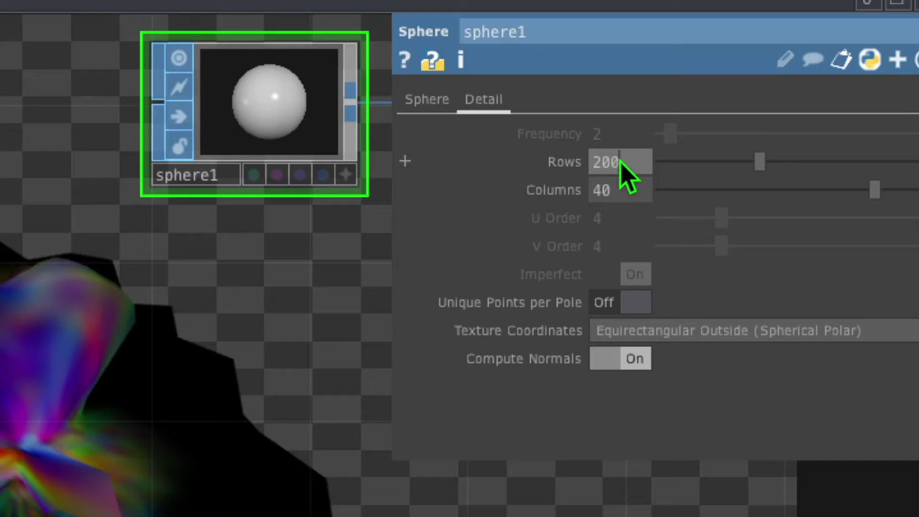
{"action": "key", "text": "Return"}
{"action": "left_click_drag", "start_coordinate": [363, 345], "coordinate": [322, 425]}
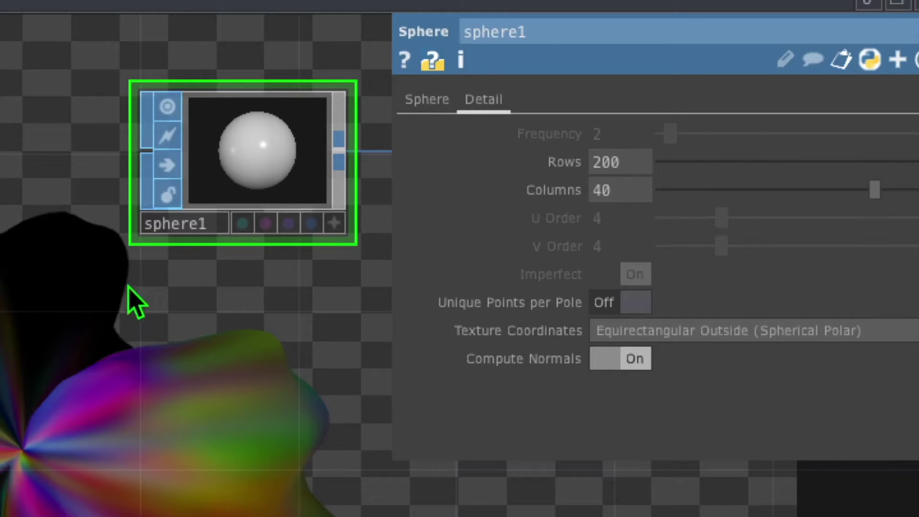
{"action": "left_click", "coordinate": [602, 181]}
{"action": "type", "text": "0"}
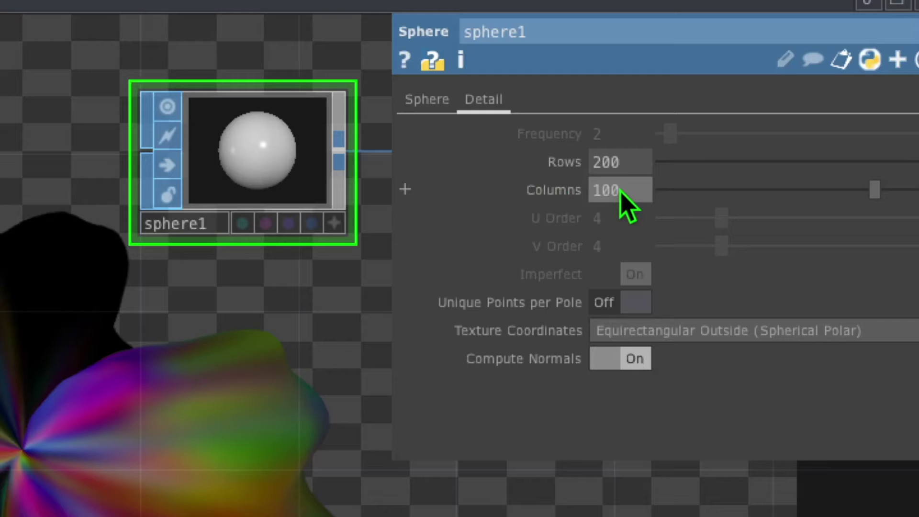
{"action": "type", "text": "0"}
{"action": "key", "text": "Return"}
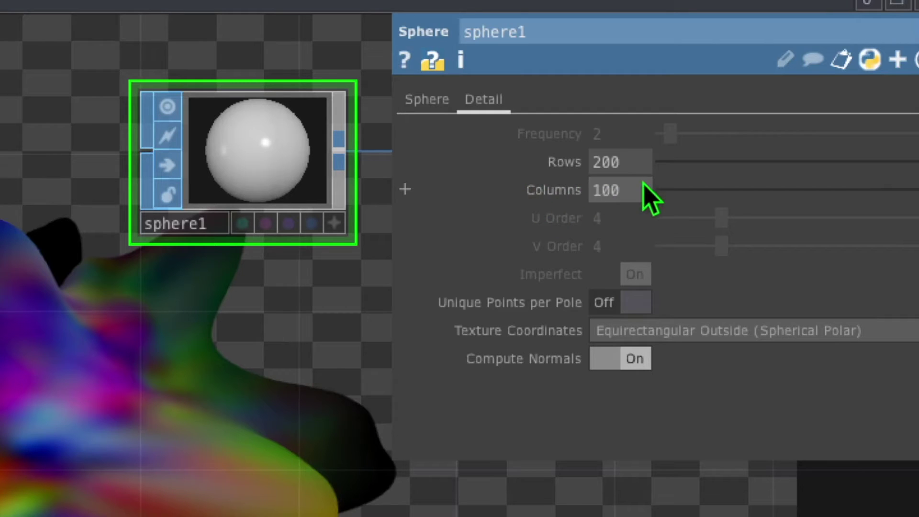
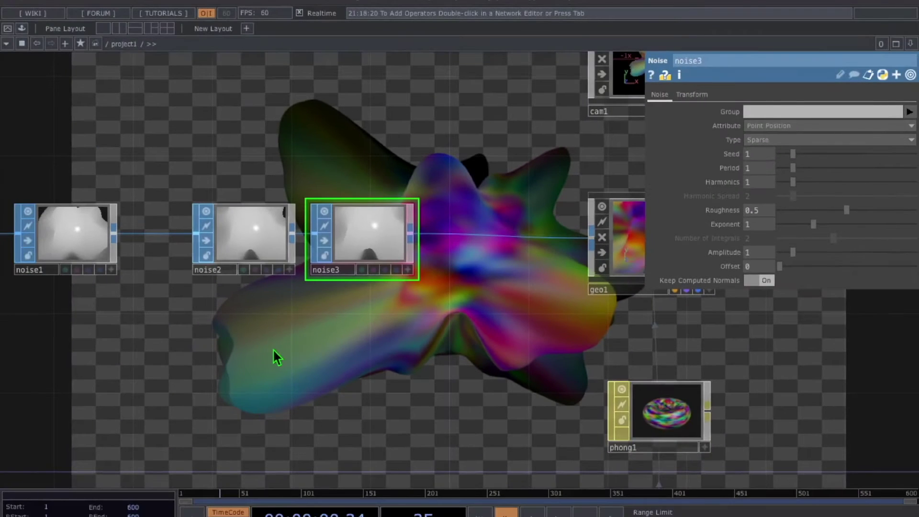
- Line up the three noise SOPs closely after the sphere, leaving free space before the geometry component
{"action": "left_click_drag", "start_coordinate": [274, 351], "coordinate": [485, 373]}
{"action": "left_click_drag", "start_coordinate": [129, 365], "coordinate": [226, 364]}
{"action": "left_click_drag", "start_coordinate": [202, 283], "coordinate": [82, 283]}
{"action": "left_click_drag", "start_coordinate": [367, 257], "coordinate": [194, 246]}
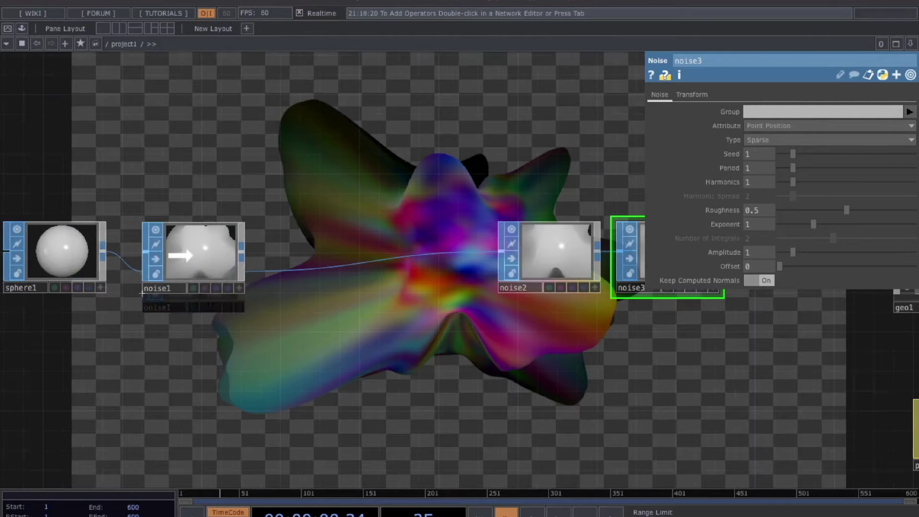
{"action": "left_click_drag", "start_coordinate": [548, 270], "coordinate": [330, 271]}
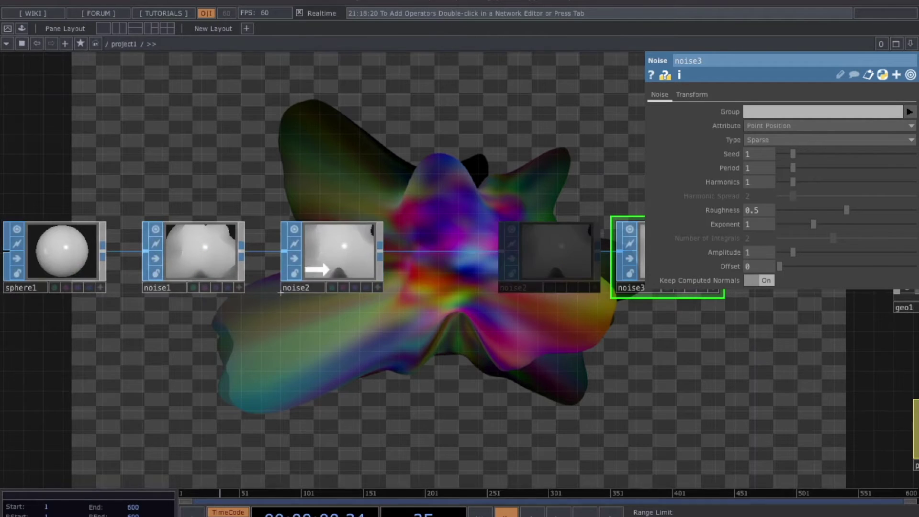
{"action": "left_click_drag", "start_coordinate": [526, 344], "coordinate": [492, 369]}
{"action": "left_click_drag", "start_coordinate": [623, 272], "coordinate": [418, 275]}
{"action": "left_click_drag", "start_coordinate": [579, 331], "coordinate": [335, 324]}
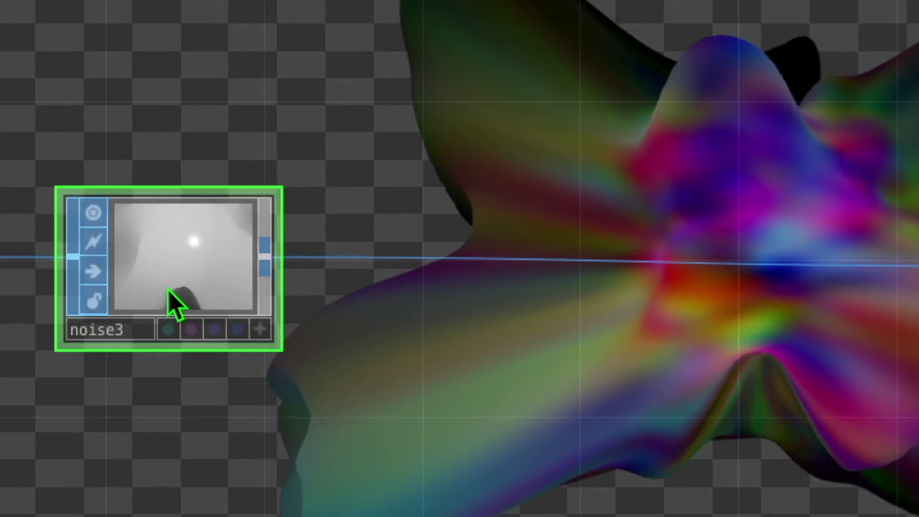
- Insert a Texture SOP into the connection between noise3 and the geometry component
{"action": "right_click", "coordinate": [360, 258]}
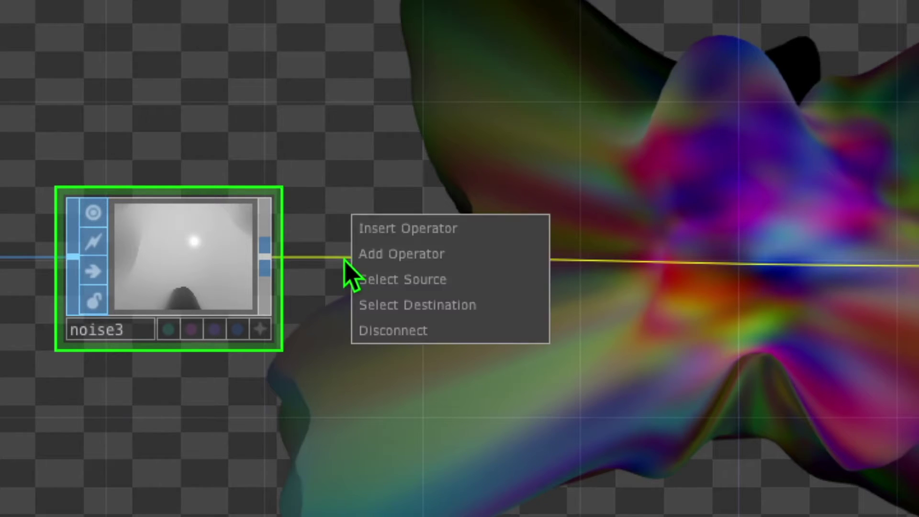
{"action": "left_click", "coordinate": [470, 230]}
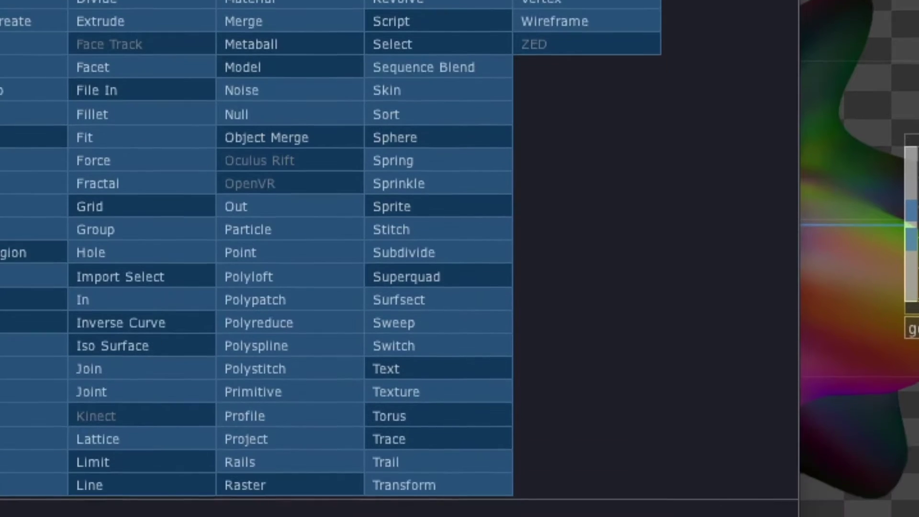
{"action": "left_click", "coordinate": [452, 394]}
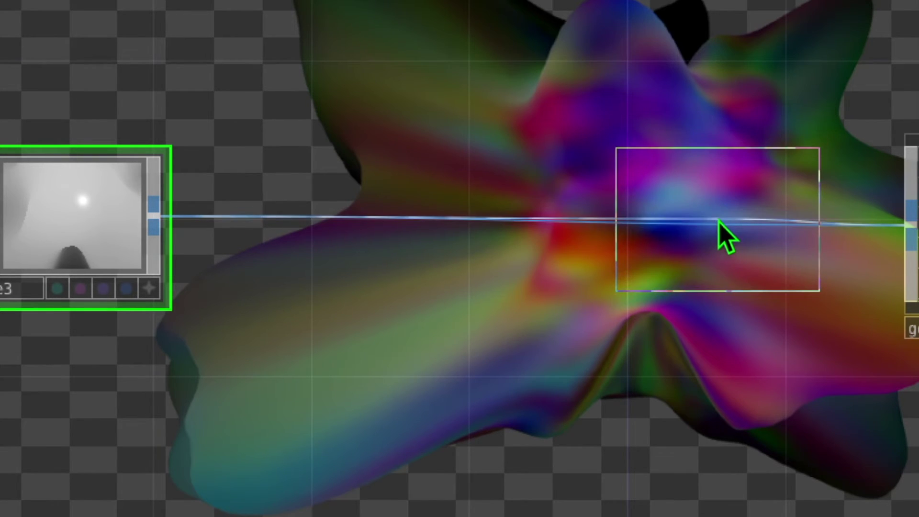
{"action": "left_click", "coordinate": [365, 222]}
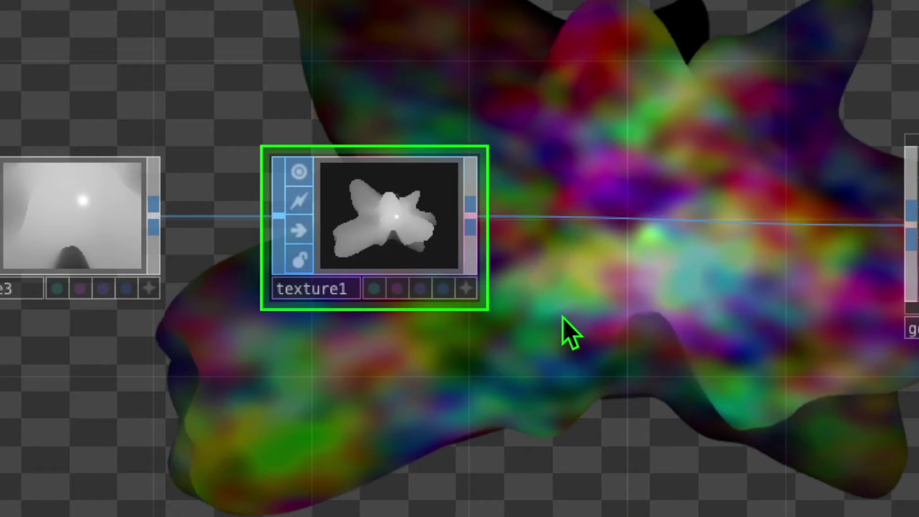
- Check the third noise, the texture and the geometry nodes in the chain one after another
{"action": "left_click_drag", "start_coordinate": [565, 330], "coordinate": [477, 293]}
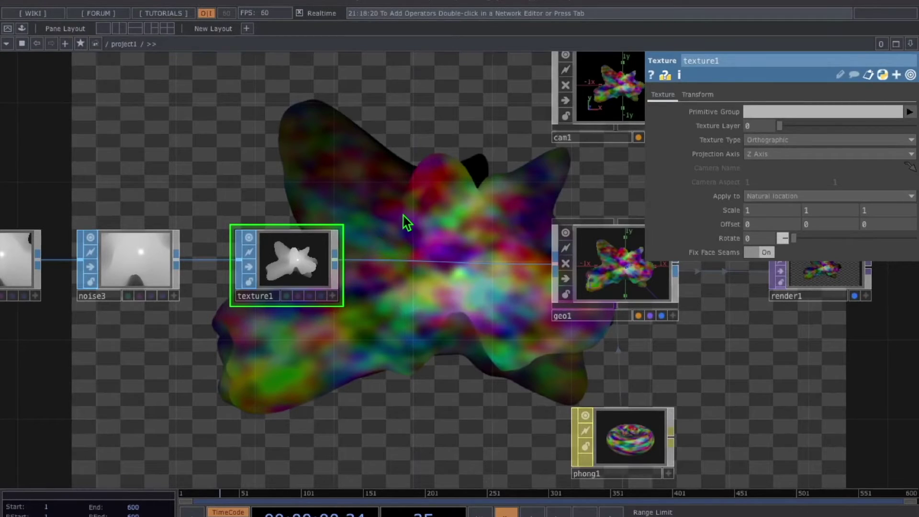
{"action": "left_click", "coordinate": [141, 263]}
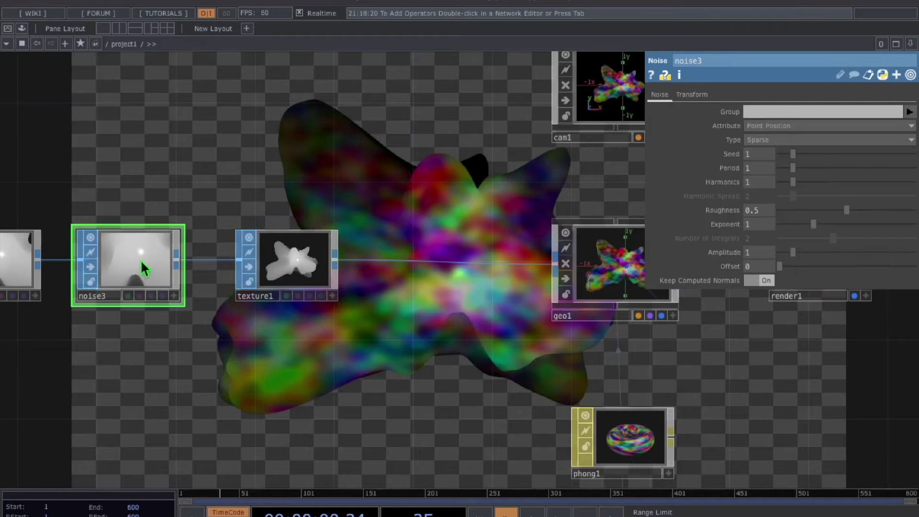
{"action": "left_click", "coordinate": [293, 268]}
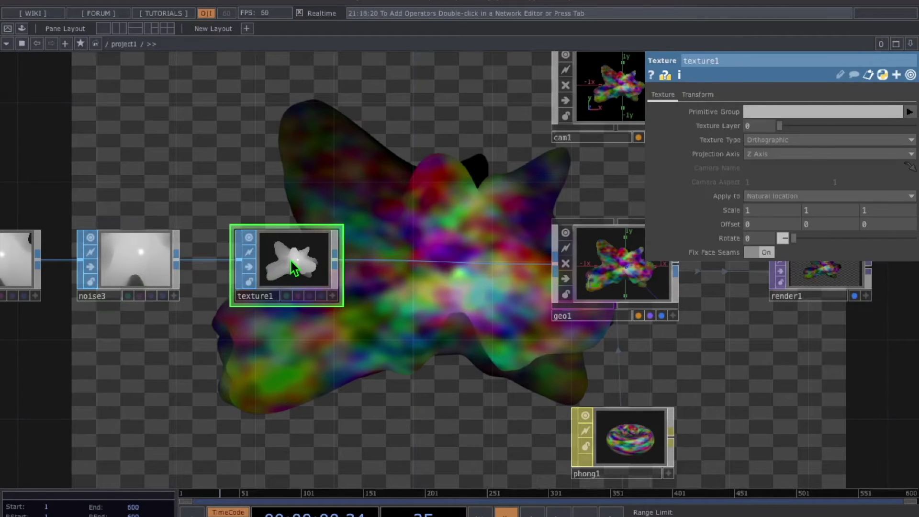
{"action": "left_click", "coordinate": [600, 267]}
{"action": "left_click", "coordinate": [285, 277]}
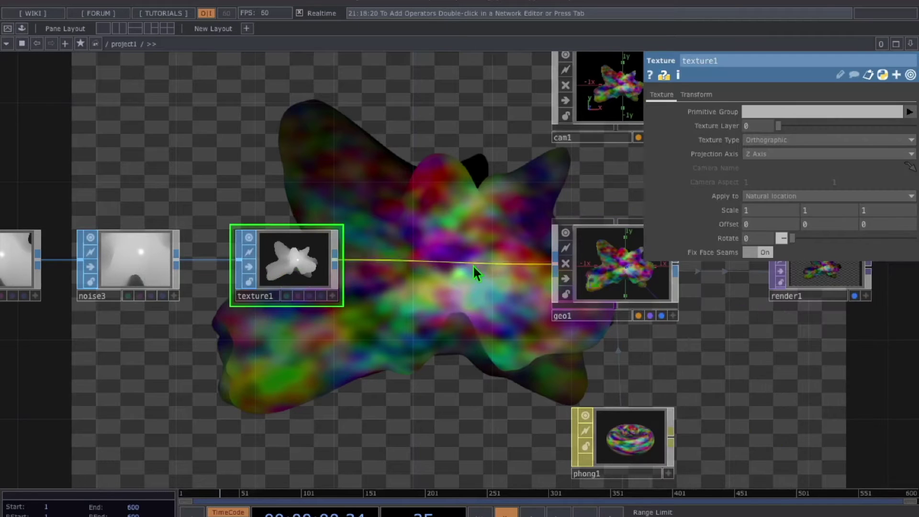
{"action": "left_click", "coordinate": [616, 269]}
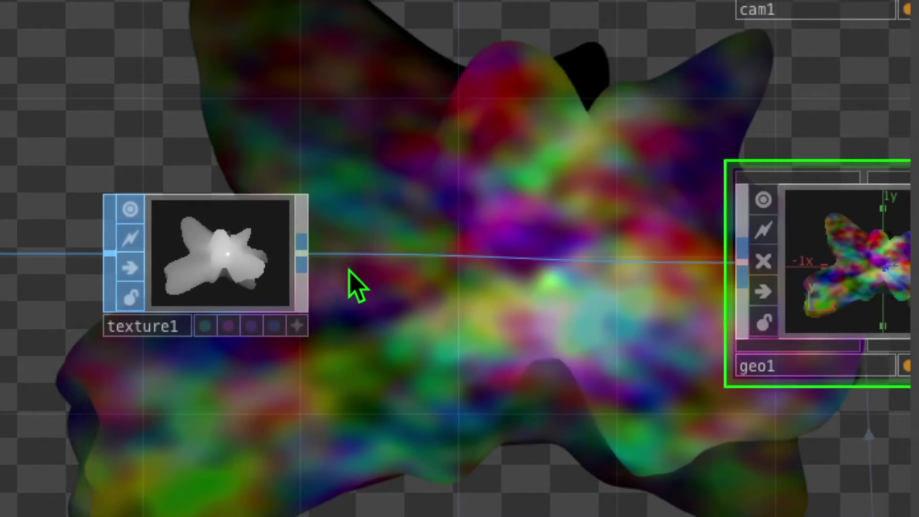
- Insert an Attribute Create SOP into the connection between the texture node and the geometry component
{"action": "right_click", "coordinate": [401, 256]}
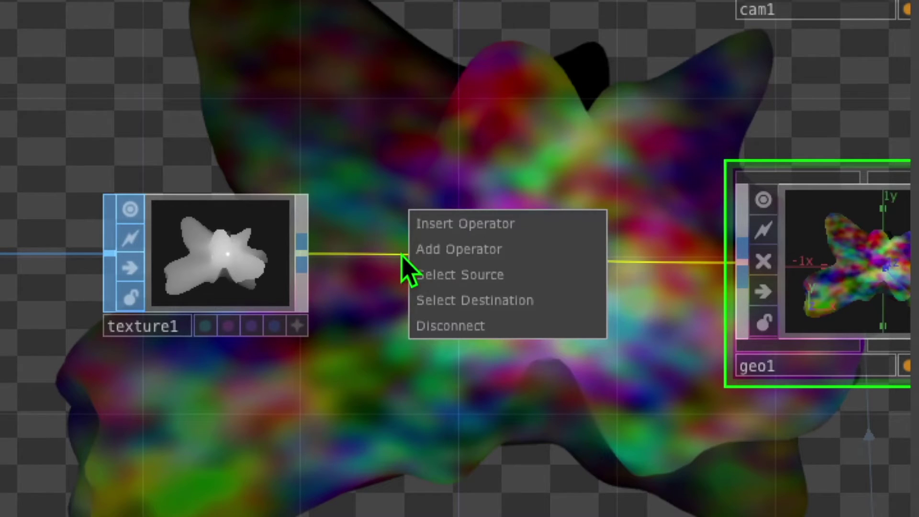
{"action": "left_click", "coordinate": [520, 225]}
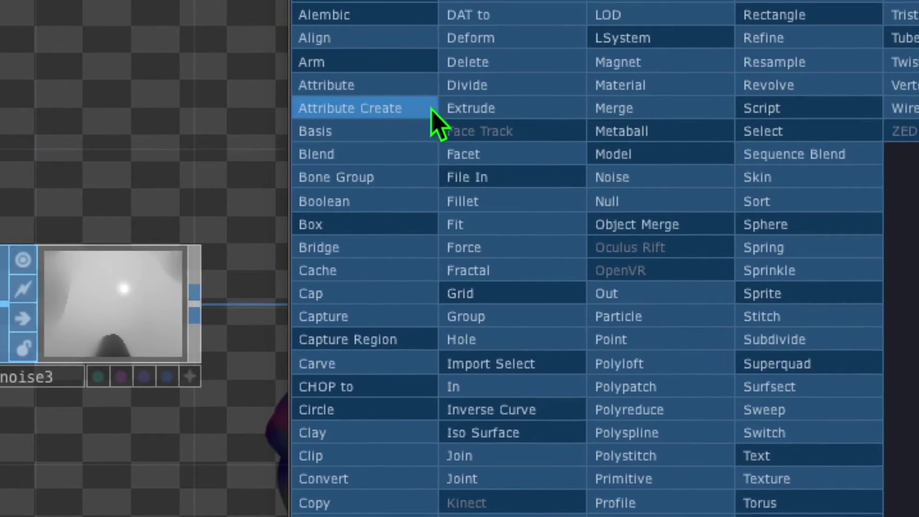
{"action": "left_click", "coordinate": [415, 108]}
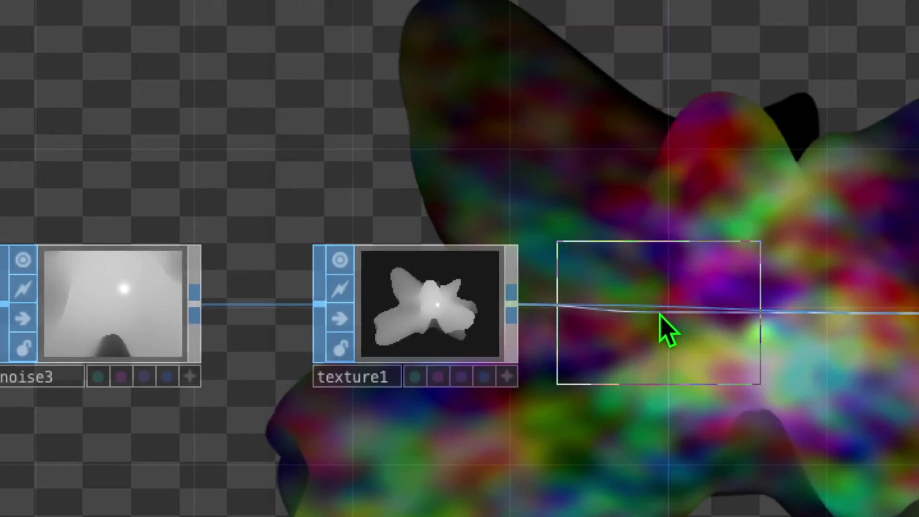
{"action": "left_click", "coordinate": [721, 322]}
- Turn on Compute Normals and Compute Tangents for the Attribute Create node
{"action": "key", "text": "p"}
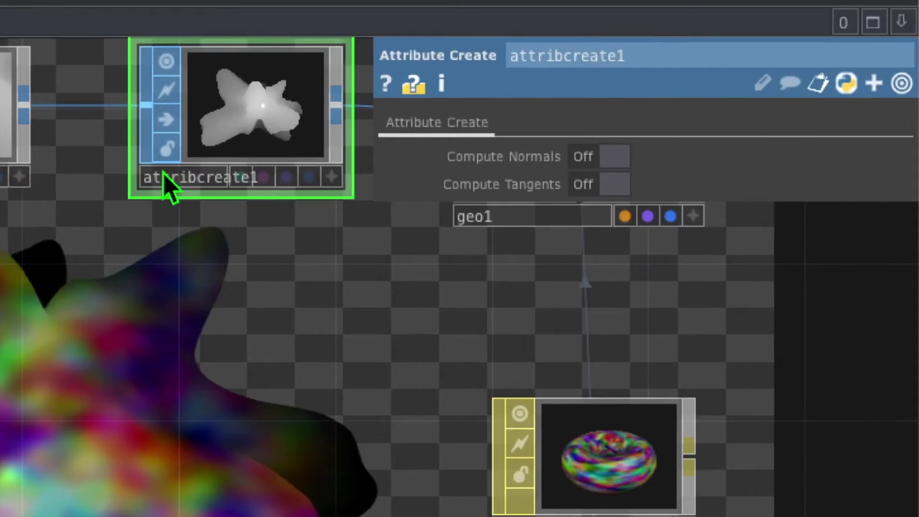
{"action": "left_click", "coordinate": [595, 156]}
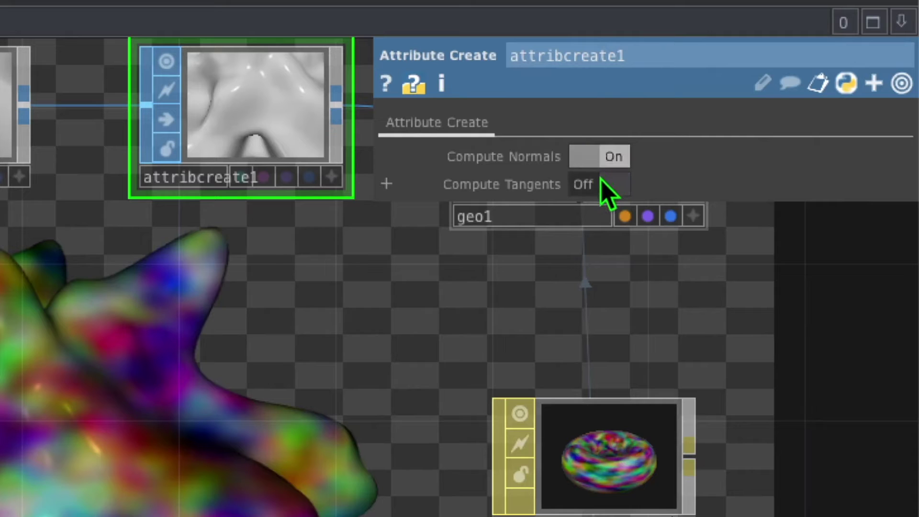
{"action": "left_click", "coordinate": [601, 185]}
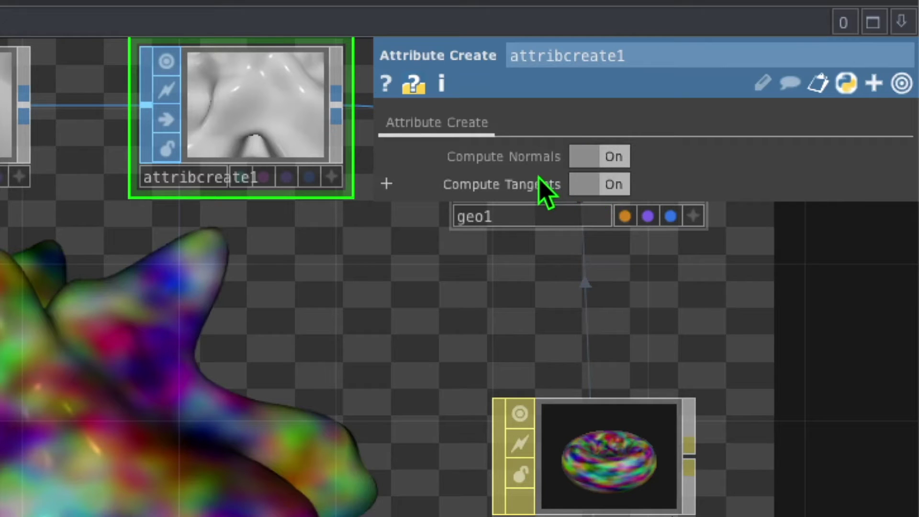
- Switch Compute Normals off and back on for the Attribute Create node to compare the shading of the rendered surface
{"action": "left_click", "coordinate": [598, 160]}
{"action": "left_click", "coordinate": [598, 159]}
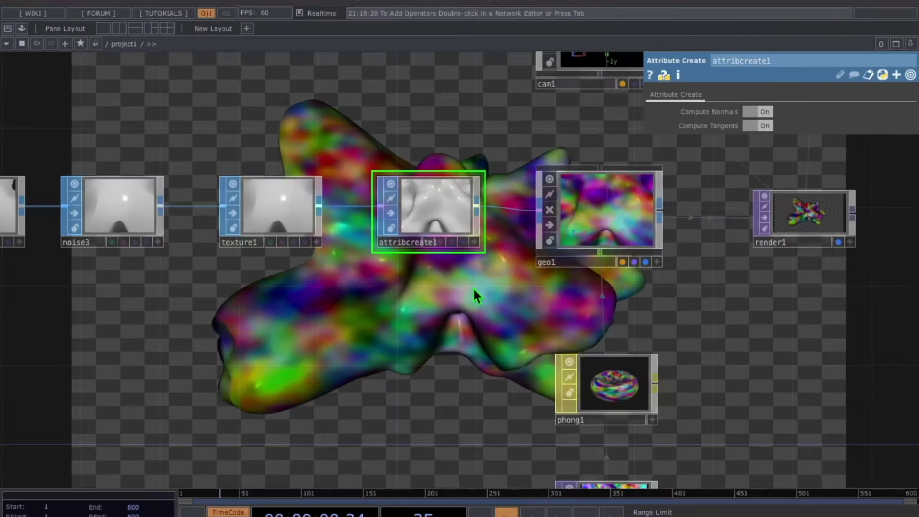
{"action": "left_click_drag", "start_coordinate": [43, 514], "coordinate": [258, 261]}
{"action": "left_click_drag", "start_coordinate": [585, 165], "coordinate": [566, 157]}
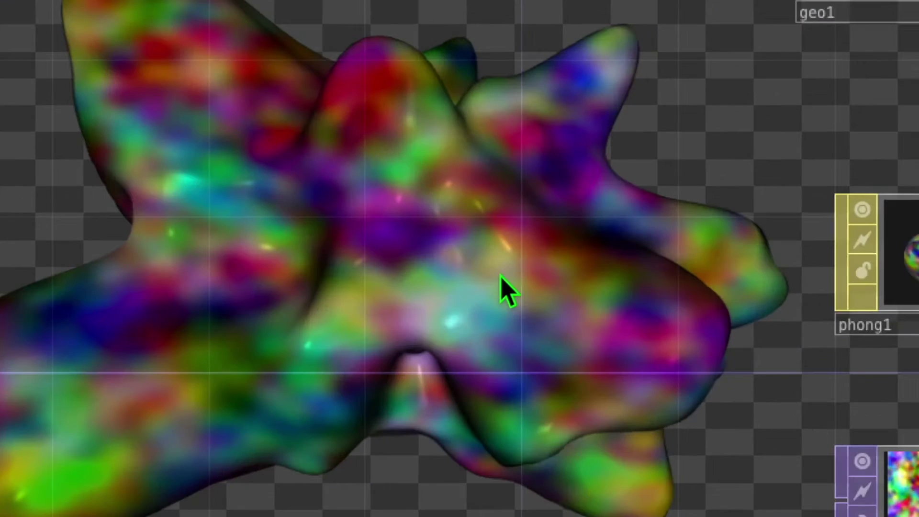
{"action": "left_click_drag", "start_coordinate": [462, 318], "coordinate": [397, 389]}
{"action": "left_click_drag", "start_coordinate": [363, 162], "coordinate": [592, 280]}
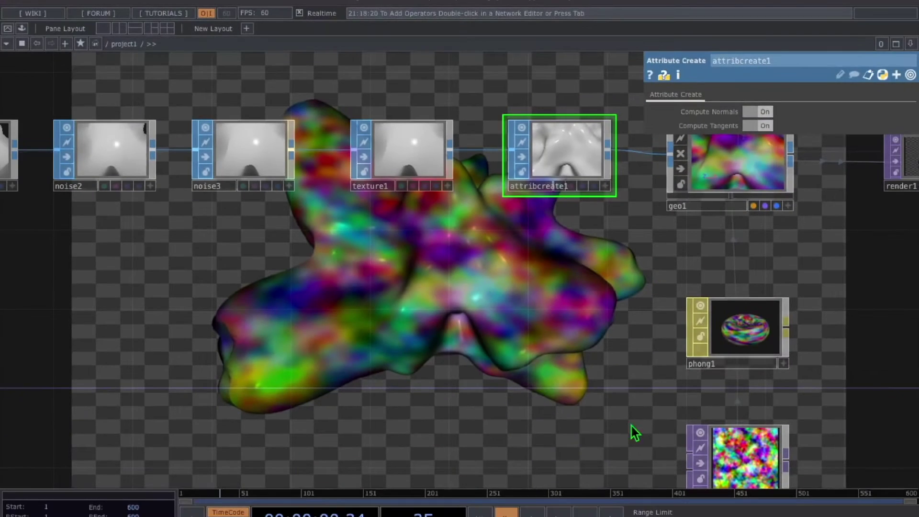
- Set the Period of noise4, the colour map noise, to 5
{"action": "left_click_drag", "start_coordinate": [788, 460], "coordinate": [555, 292]}
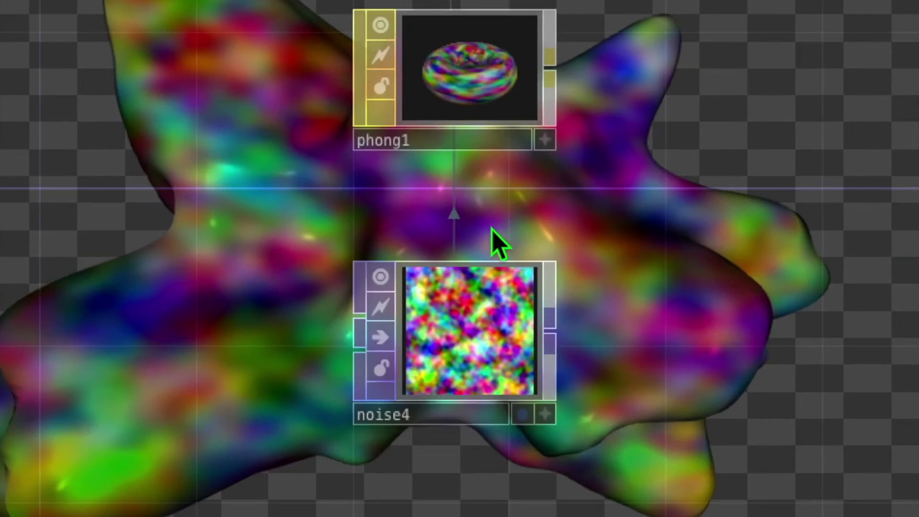
{"action": "left_click", "coordinate": [489, 353]}
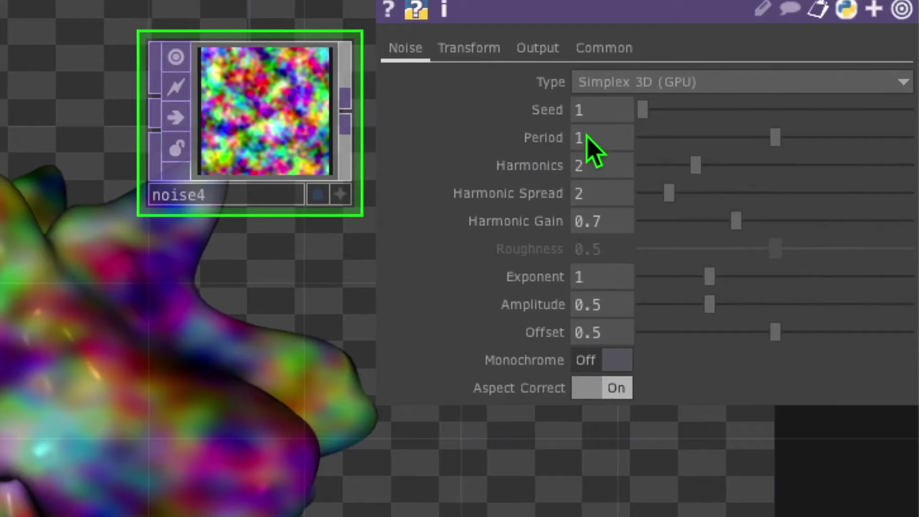
{"action": "left_click", "coordinate": [592, 139]}
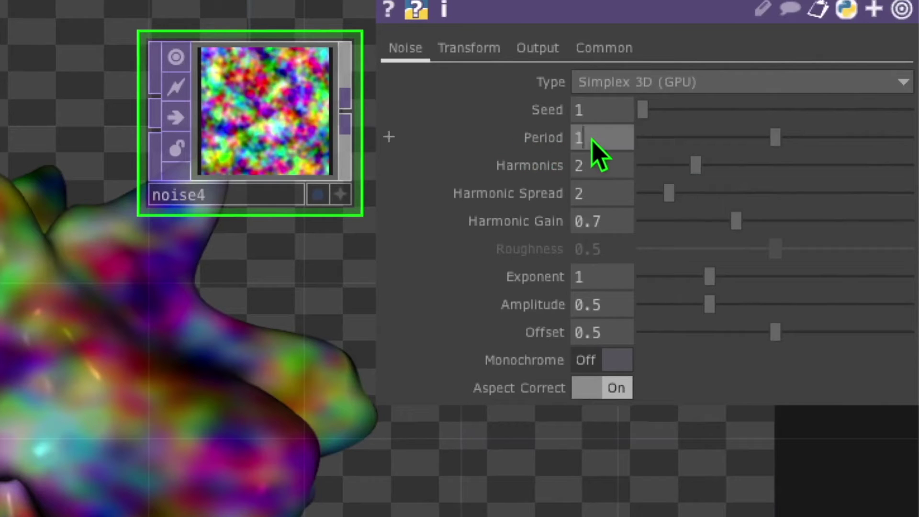
{"action": "type", "text": "5"}
{"action": "key", "text": "Return"}
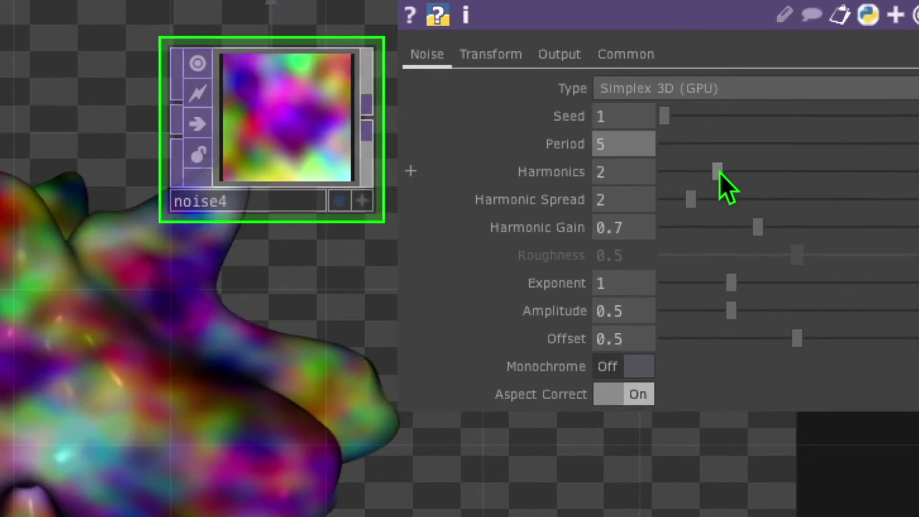
- Raise the Harmonics of noise4 to 9 and lower its Harmonic Gain to 0.49
{"action": "left_click_drag", "start_coordinate": [720, 173], "coordinate": [857, 162]}
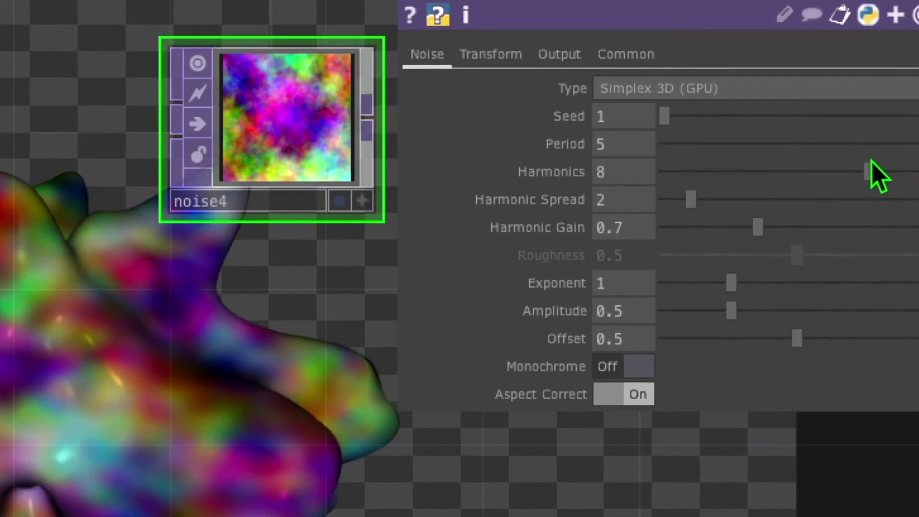
{"action": "left_click_drag", "start_coordinate": [894, 162], "coordinate": [902, 168]}
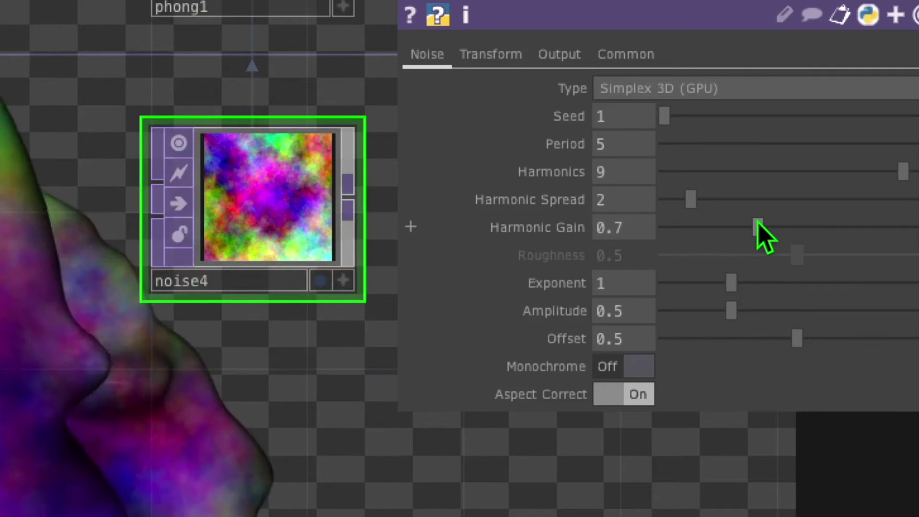
{"action": "left_click_drag", "start_coordinate": [758, 224], "coordinate": [729, 224]}
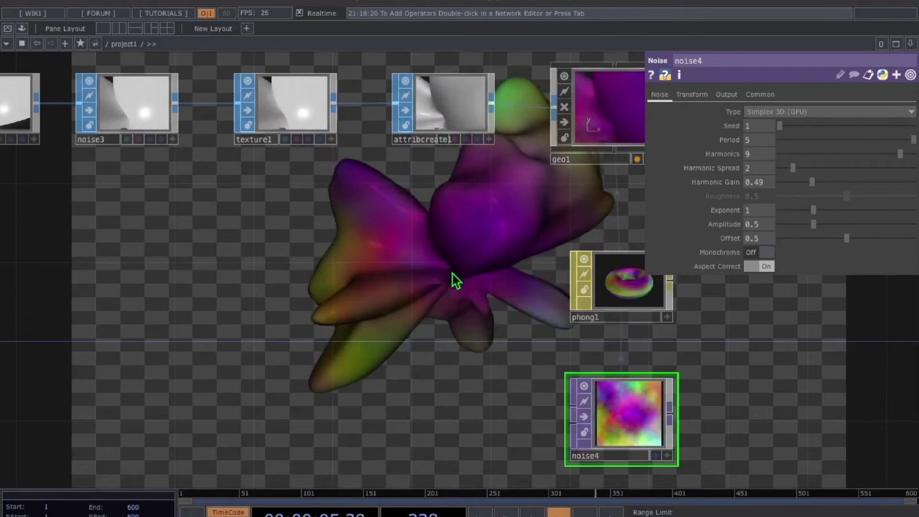
- Stretch sphere1 along X by setting its first Radius value to 2
{"action": "mouse_move", "coordinate": [340, 246]}
{"action": "left_mouse_down"}
{"action": "mouse_move", "coordinate": [404, 219]}
{"action": "mouse_move", "coordinate": [467, 257]}
{"action": "mouse_move", "coordinate": [523, 256]}
{"action": "left_mouse_up"}
{"action": "left_click_drag", "start_coordinate": [283, 254], "coordinate": [386, 246]}
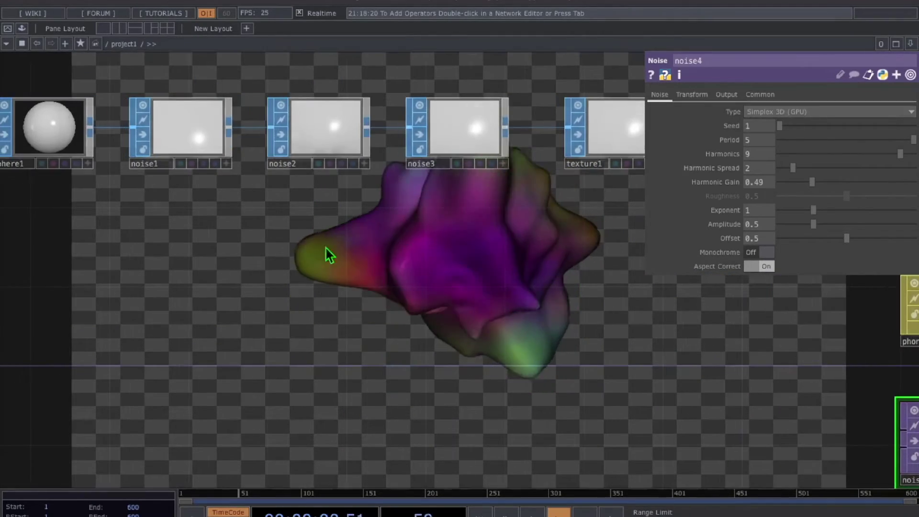
{"action": "left_click_drag", "start_coordinate": [157, 256], "coordinate": [249, 276]}
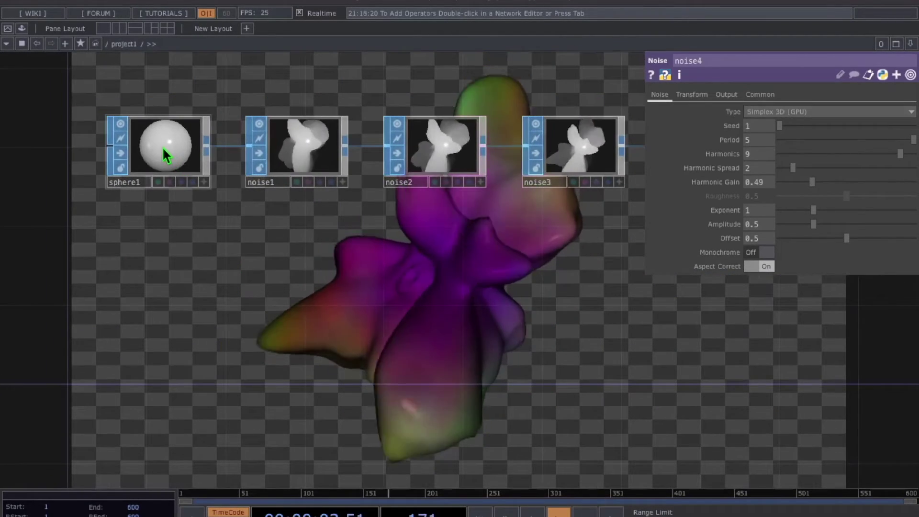
{"action": "left_click", "coordinate": [162, 146]}
{"action": "left_click_drag", "start_coordinate": [223, 243], "coordinate": [650, 202]}
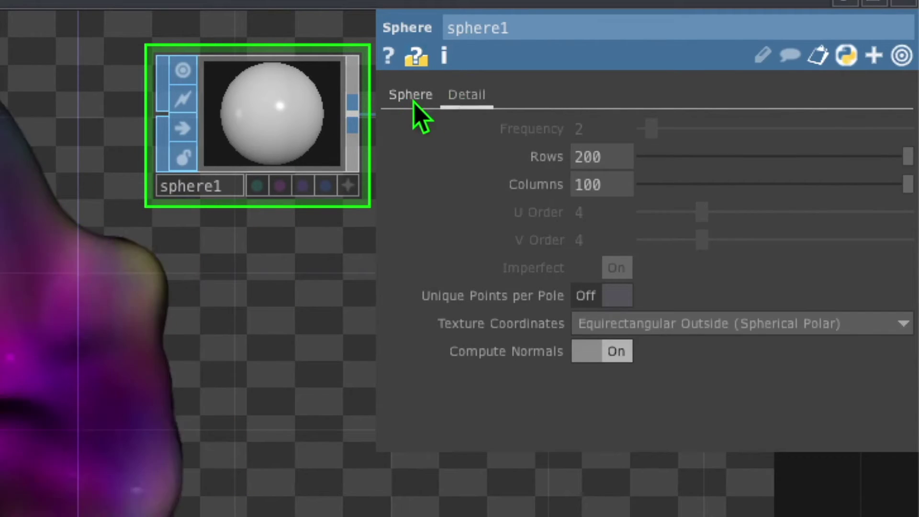
{"action": "left_click", "coordinate": [409, 98]}
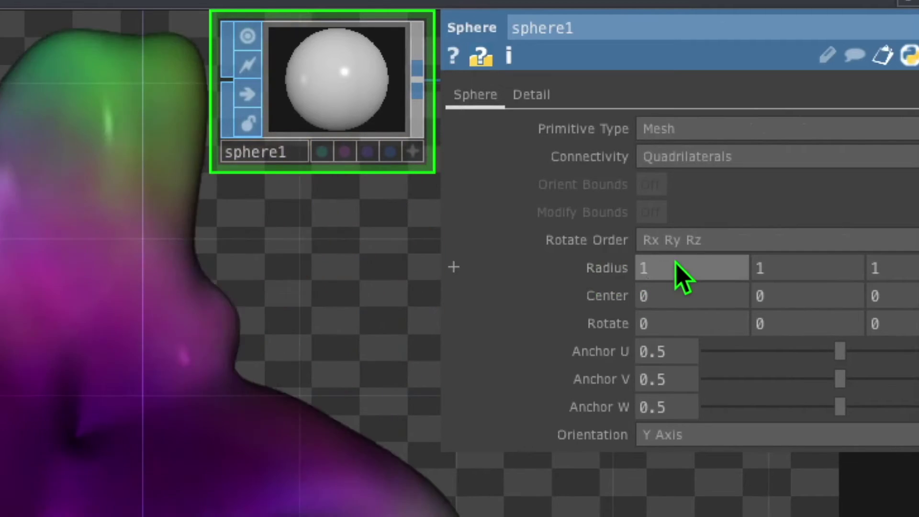
{"action": "middle_click_drag", "start_coordinate": [677, 278], "coordinate": [733, 256]}
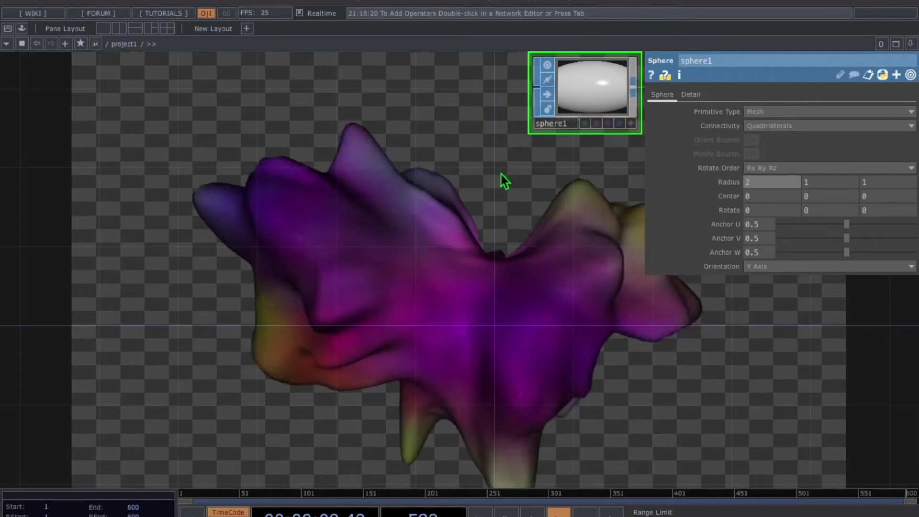
- Set the Harmonics of noise1 to 2, its Roughness to 0.167 and its Exponent to 3.72
{"action": "middle_click_drag", "start_coordinate": [582, 88], "coordinate": [538, 111]}
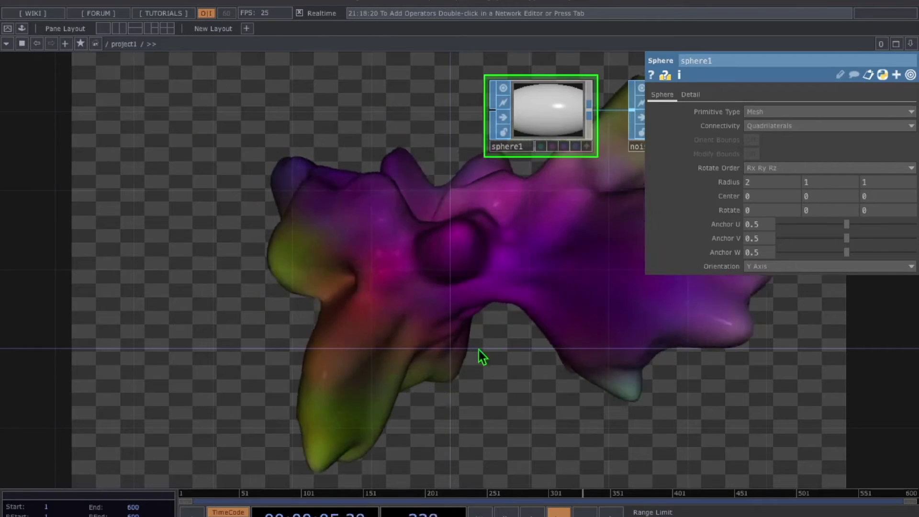
{"action": "middle_click_drag", "start_coordinate": [536, 308], "coordinate": [458, 307]}
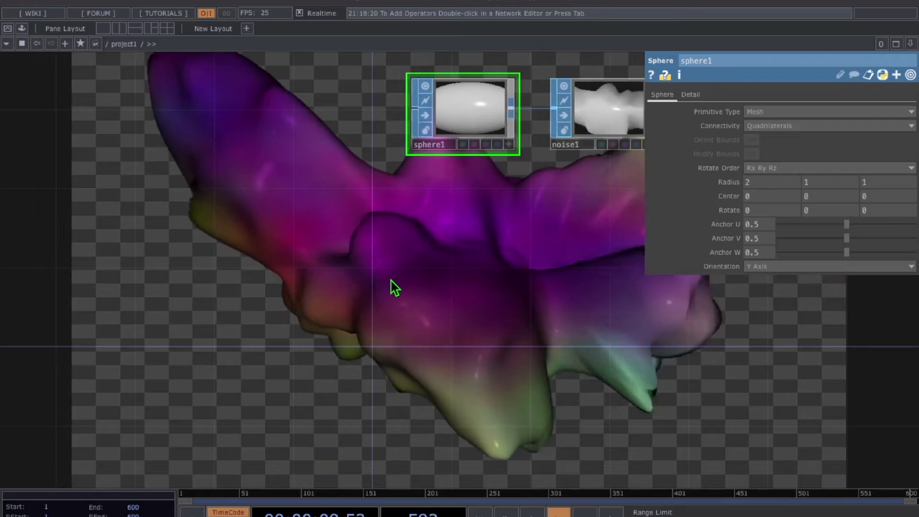
{"action": "middle_click_drag", "start_coordinate": [477, 279], "coordinate": [388, 386]}
{"action": "middle_click_drag", "start_coordinate": [359, 322], "coordinate": [320, 326]}
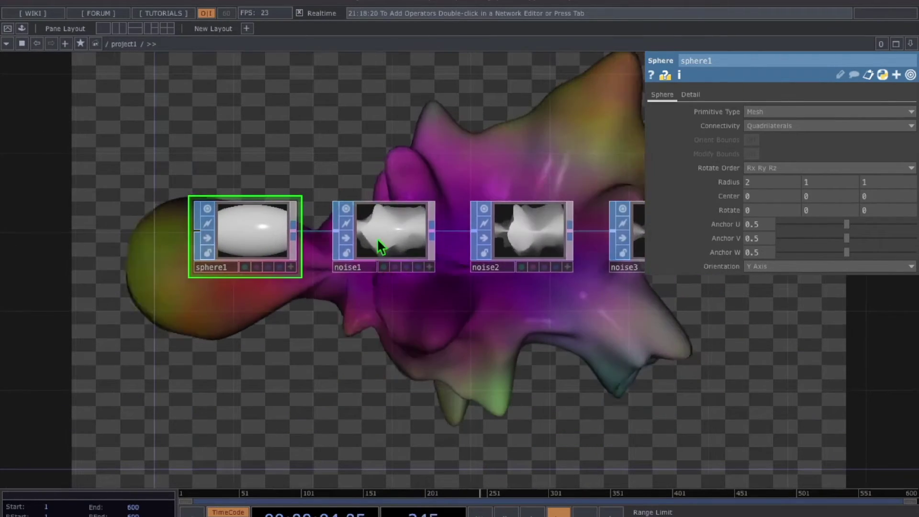
{"action": "left_click", "coordinate": [383, 229]}
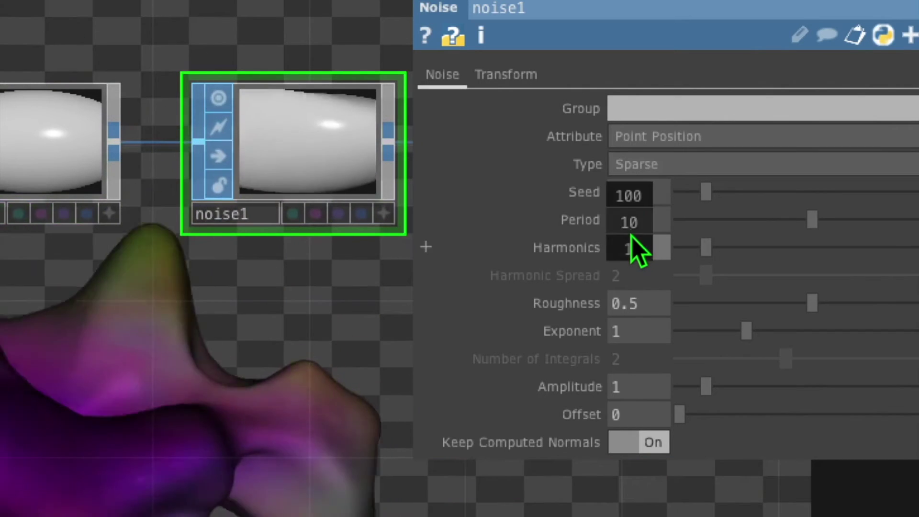
{"action": "middle_click_drag", "start_coordinate": [632, 196], "coordinate": [629, 316]}
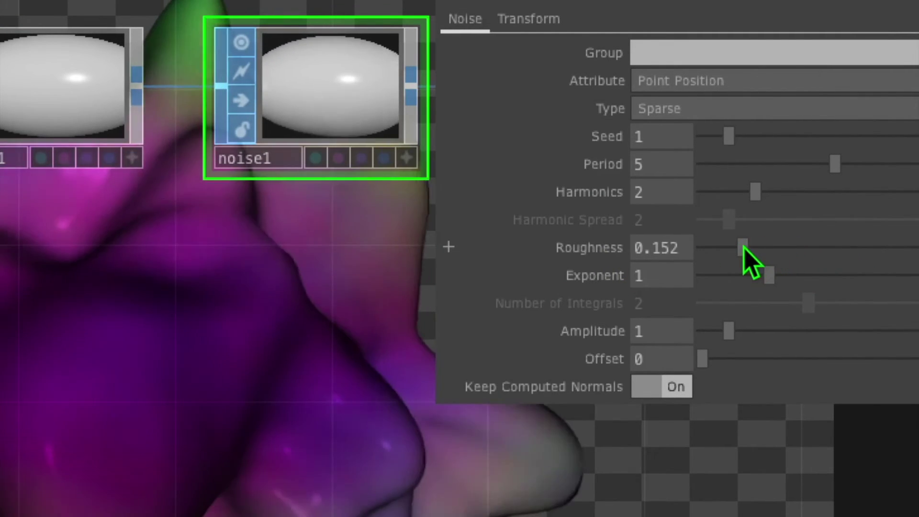
{"action": "left_click_drag", "start_coordinate": [742, 247], "coordinate": [747, 248]}
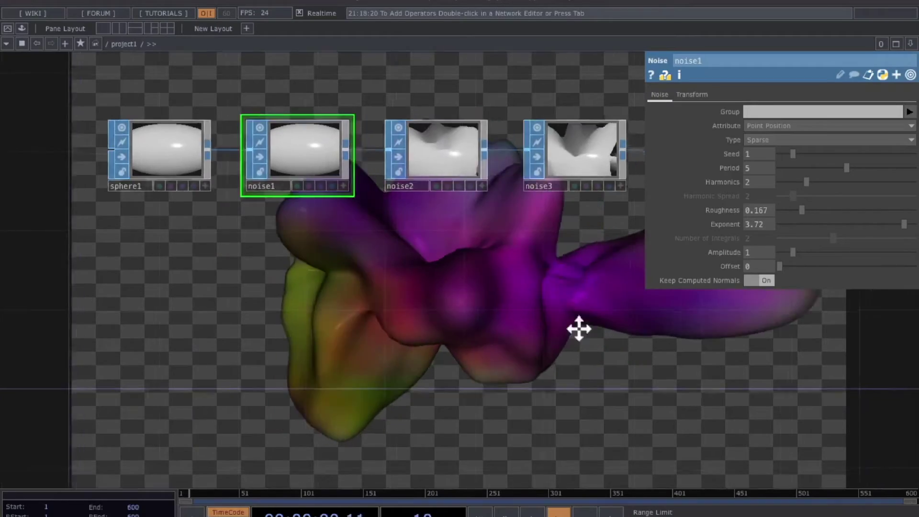
- Add a Normal Map TOP beside noise4 and connect the output of noise4 to its input
{"action": "left_click_drag", "start_coordinate": [578, 328], "coordinate": [407, 311]}
{"action": "left_click_drag", "start_coordinate": [555, 334], "coordinate": [381, 272]}
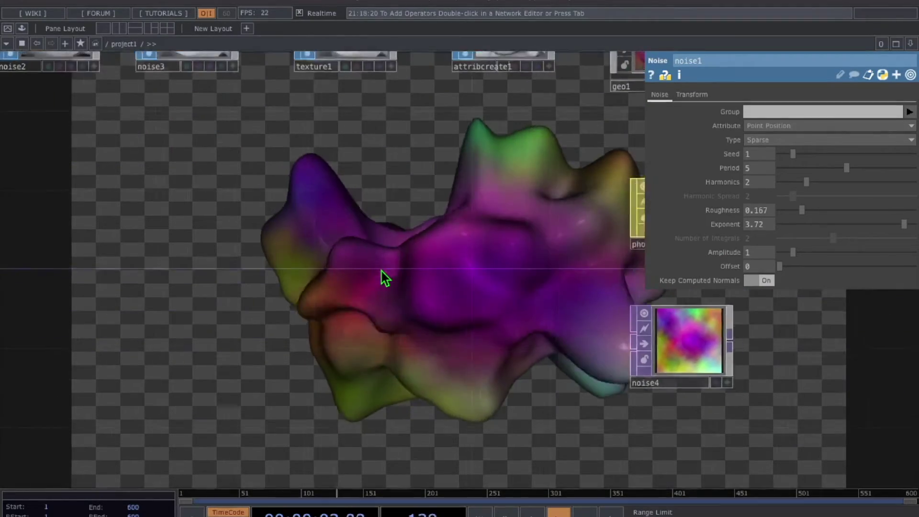
{"action": "left_click_drag", "start_coordinate": [484, 273], "coordinate": [252, 241]}
{"action": "left_click_drag", "start_coordinate": [560, 142], "coordinate": [542, 158]}
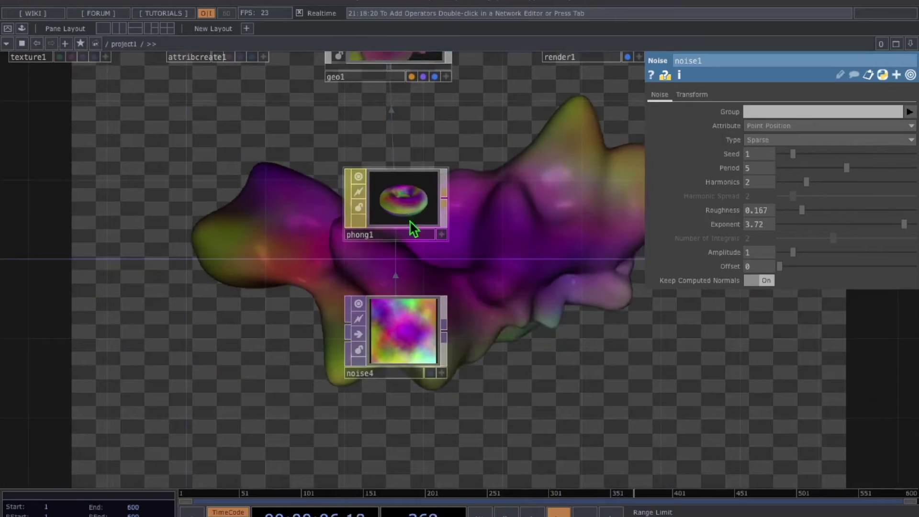
{"action": "left_click", "coordinate": [417, 230]}
{"action": "left_click_drag", "start_coordinate": [436, 263], "coordinate": [464, 243]}
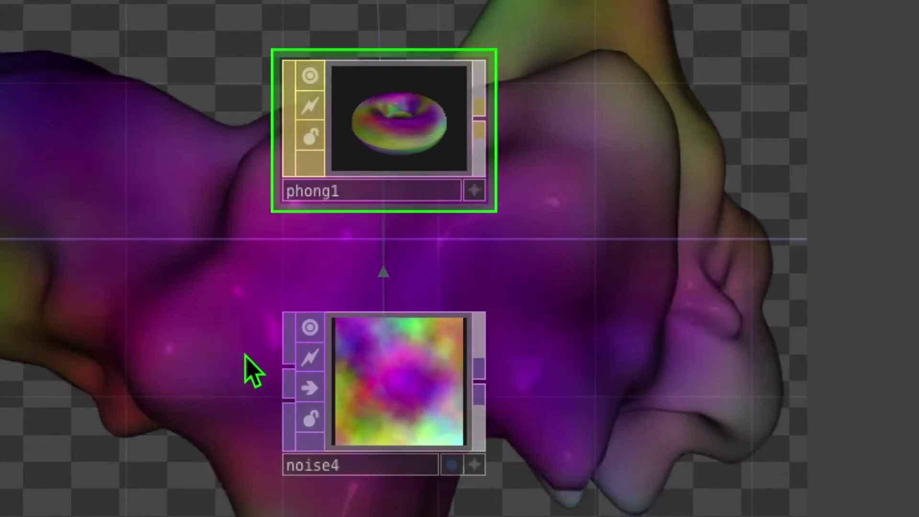
{"action": "left_click_drag", "start_coordinate": [245, 355], "coordinate": [300, 316]}
{"action": "left_click_drag", "start_coordinate": [596, 340], "coordinate": [458, 312]}
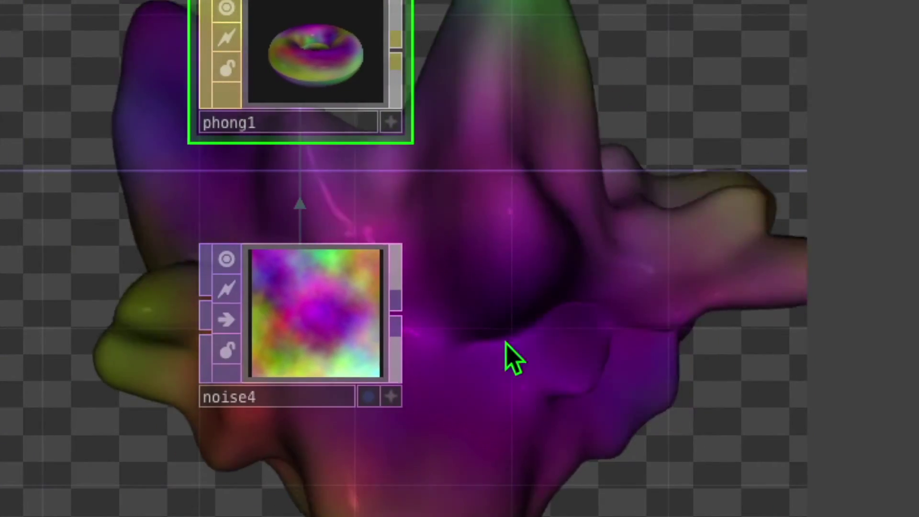
{"action": "key", "text": "Tab"}
{"action": "left_click", "coordinate": [182, 11]}
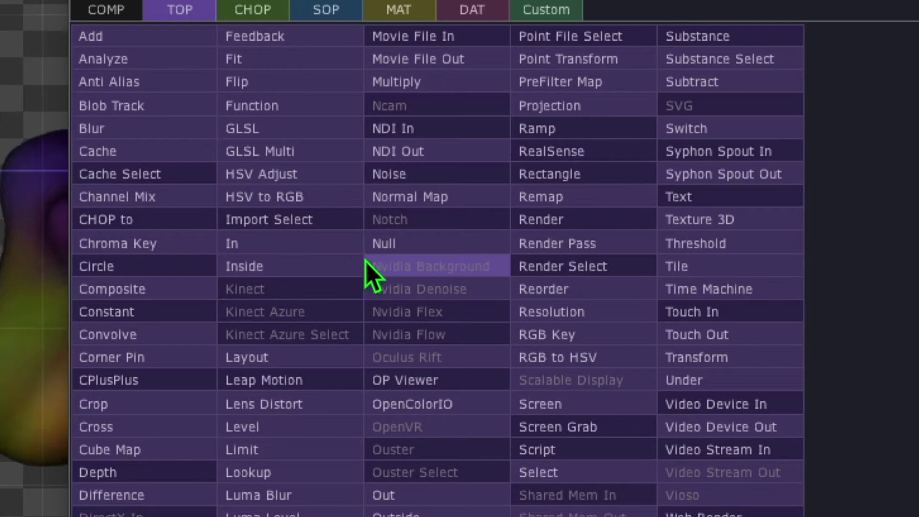
{"action": "left_click", "coordinate": [469, 200]}
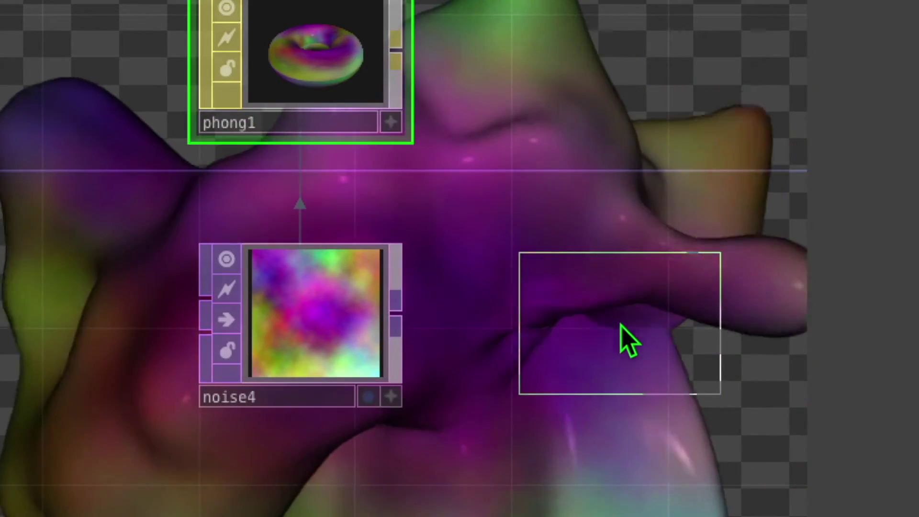
{"action": "left_click", "coordinate": [627, 325]}
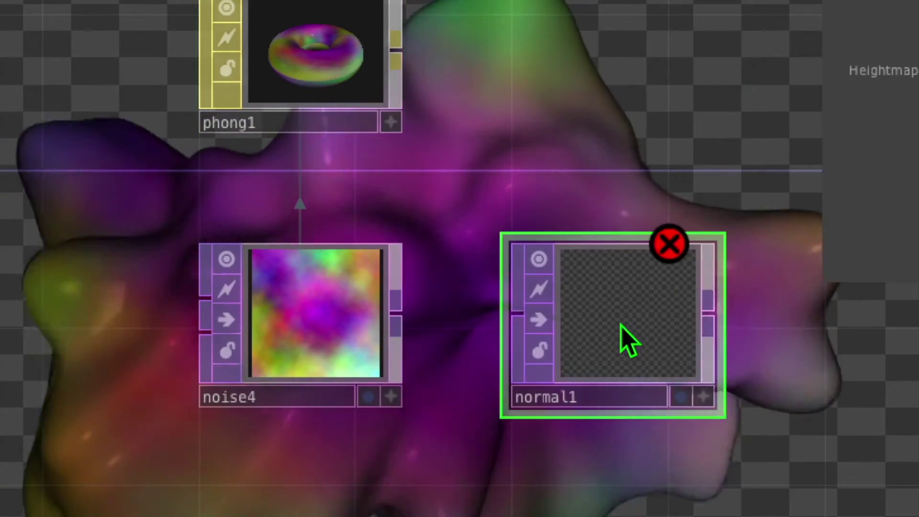
{"action": "left_click_drag", "start_coordinate": [400, 322], "coordinate": [506, 320]}
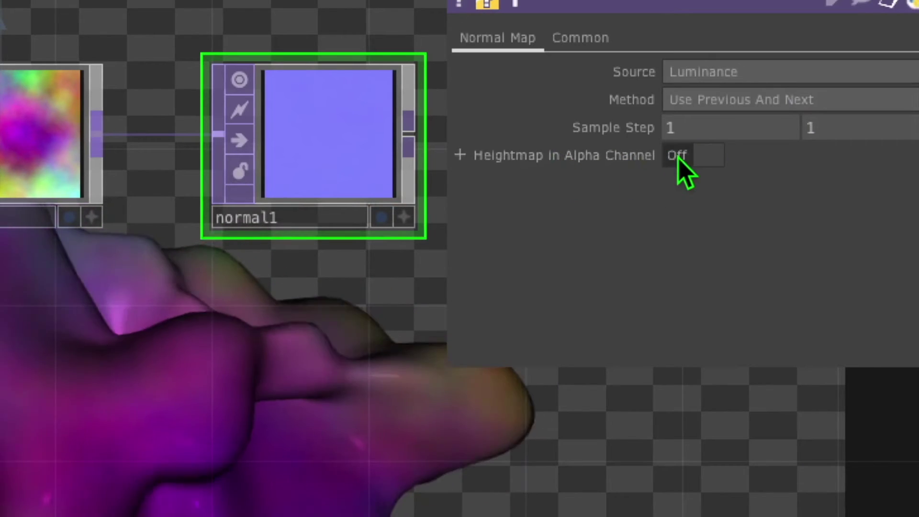
- Turn on Heightmap in Alpha Channel for normal1 and assign normal1 to phong1 as its Normal Map (Bump)
{"action": "left_click", "coordinate": [690, 156]}
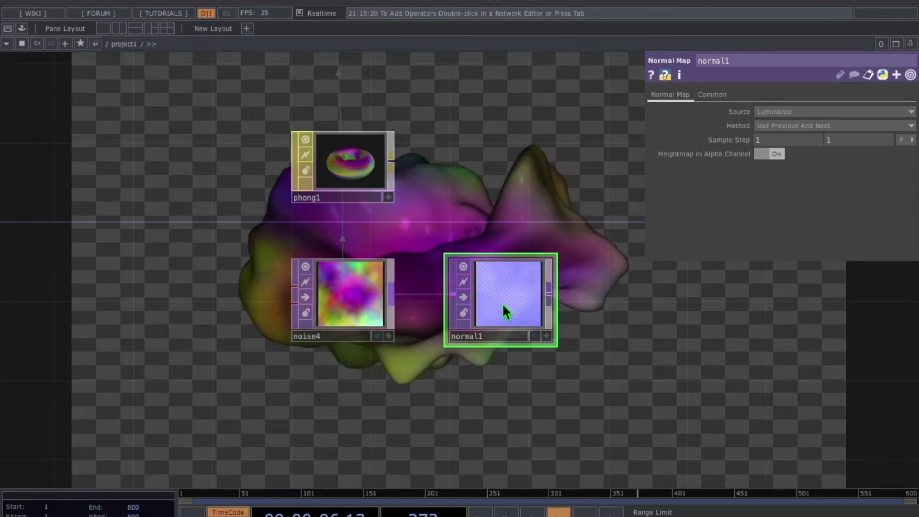
{"action": "left_click_drag", "start_coordinate": [493, 304], "coordinate": [338, 163]}
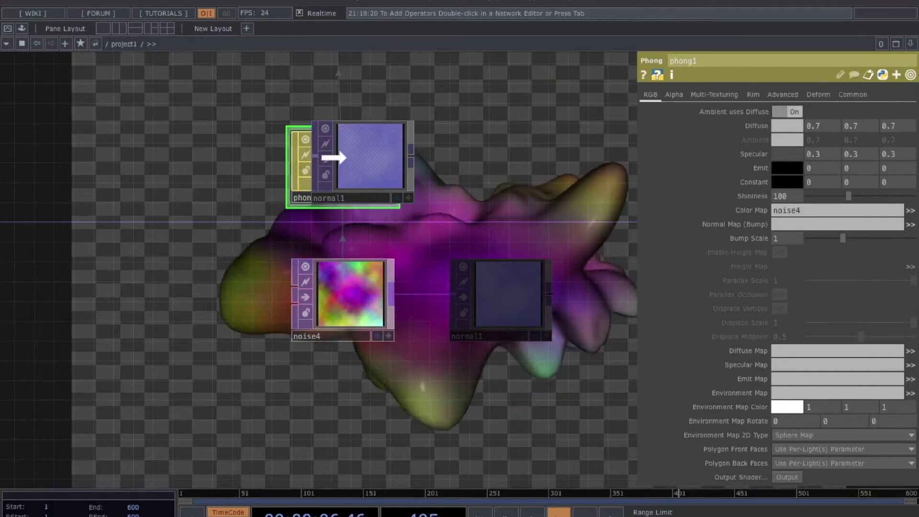
{"action": "left_click_drag", "start_coordinate": [341, 157], "coordinate": [346, 155]}
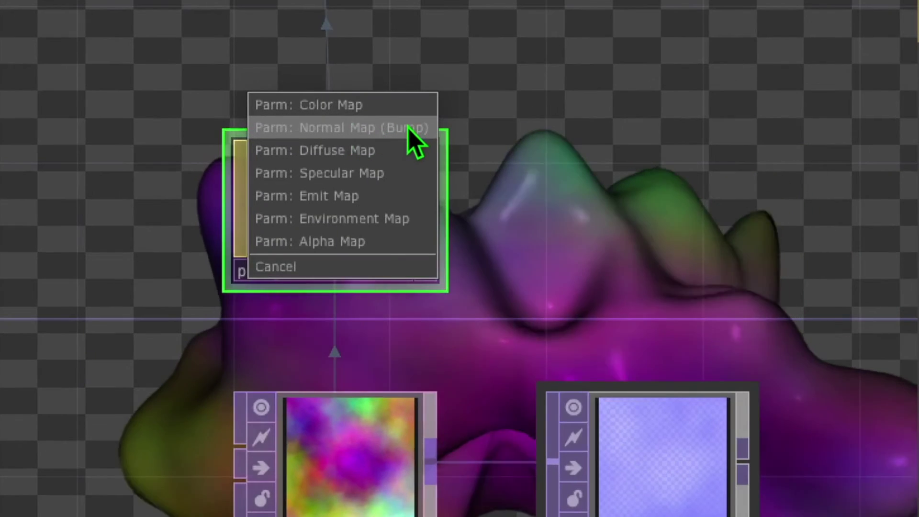
{"action": "left_click", "coordinate": [410, 136]}
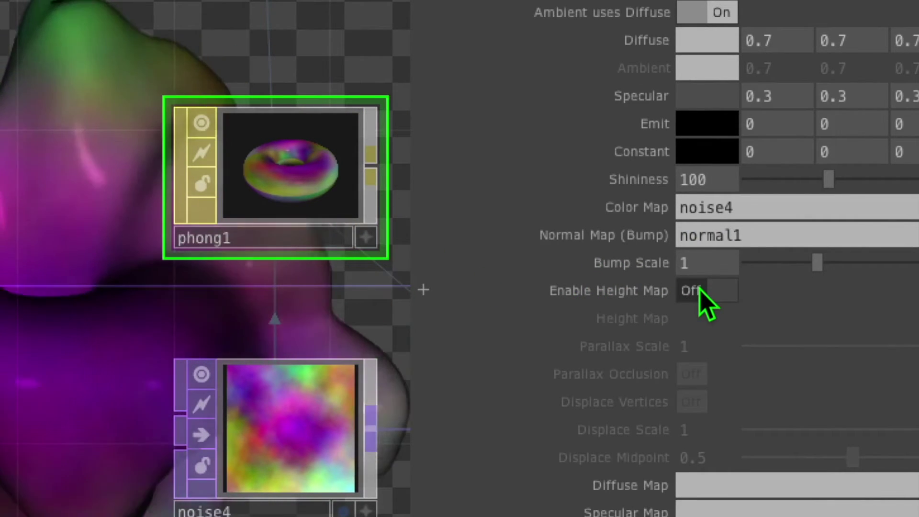
- Enable the Height Map of phong1 with noise4 as its source and raise the Bump Scale to 21
{"action": "left_click", "coordinate": [702, 293]}
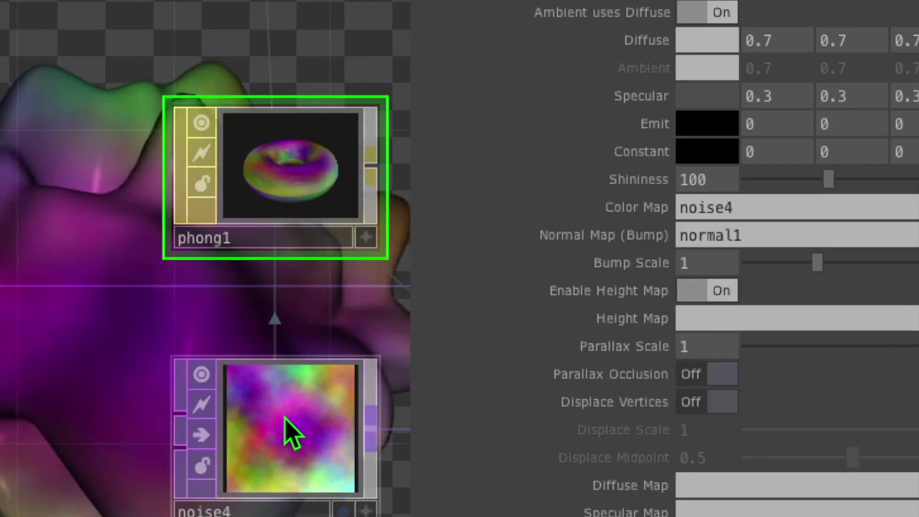
{"action": "left_click_drag", "start_coordinate": [282, 434], "coordinate": [713, 319]}
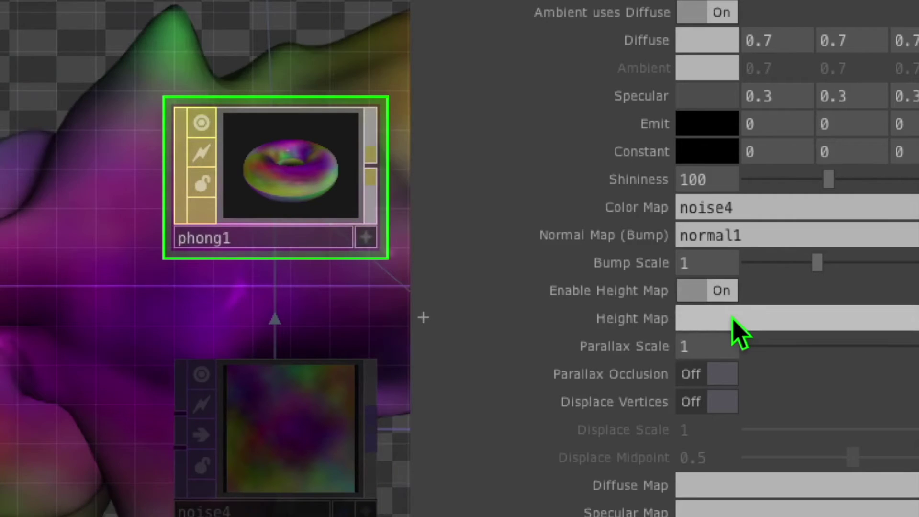
{"action": "left_click_drag", "start_coordinate": [732, 317], "coordinate": [733, 317]}
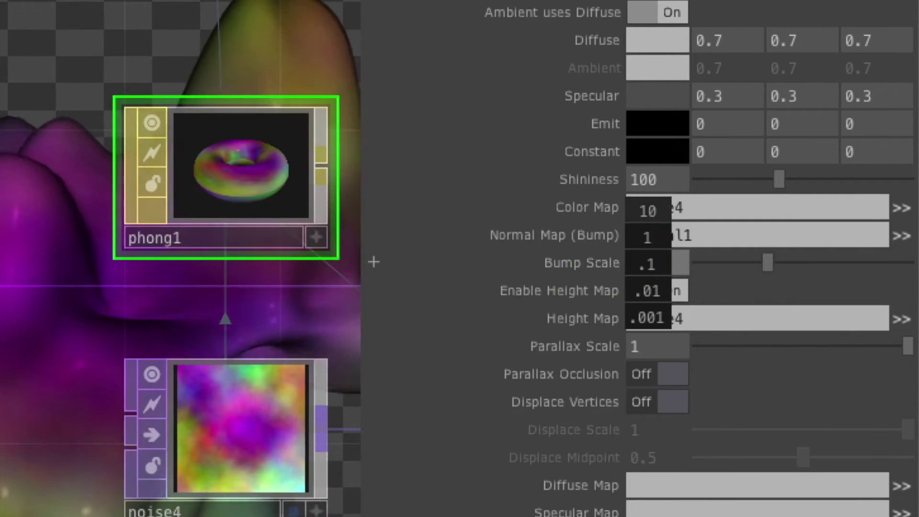
{"action": "middle_click_drag", "start_coordinate": [649, 264], "coordinate": [650, 212]}
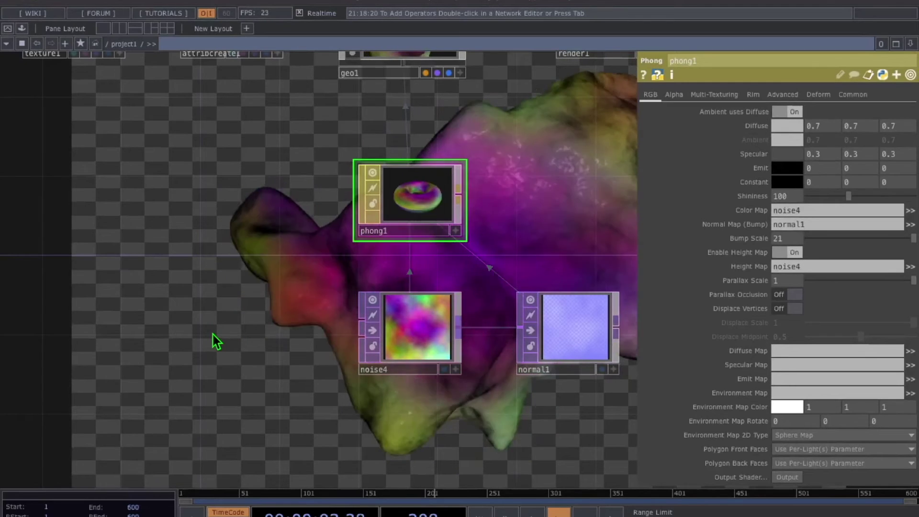
- Add an LFO CHOP beside noise4 and bring up its parameters
{"action": "key", "text": "Tab"}
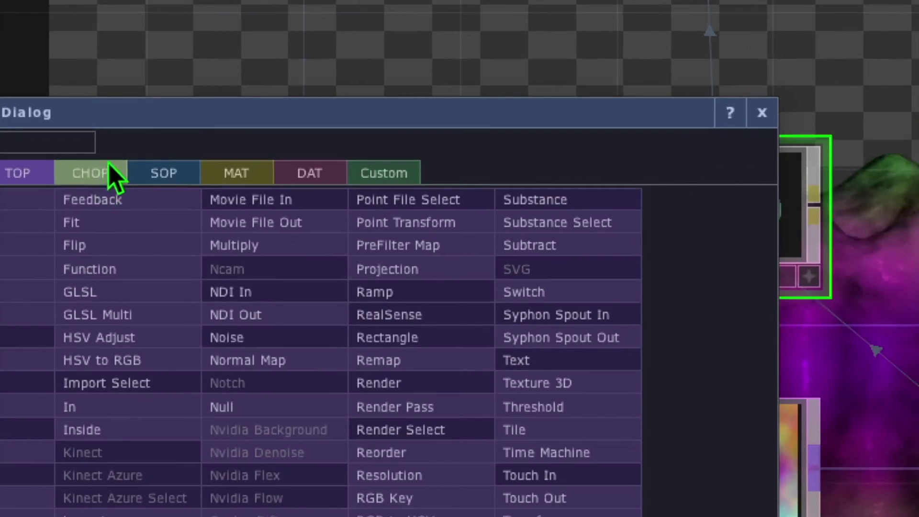
{"action": "left_click", "coordinate": [98, 179]}
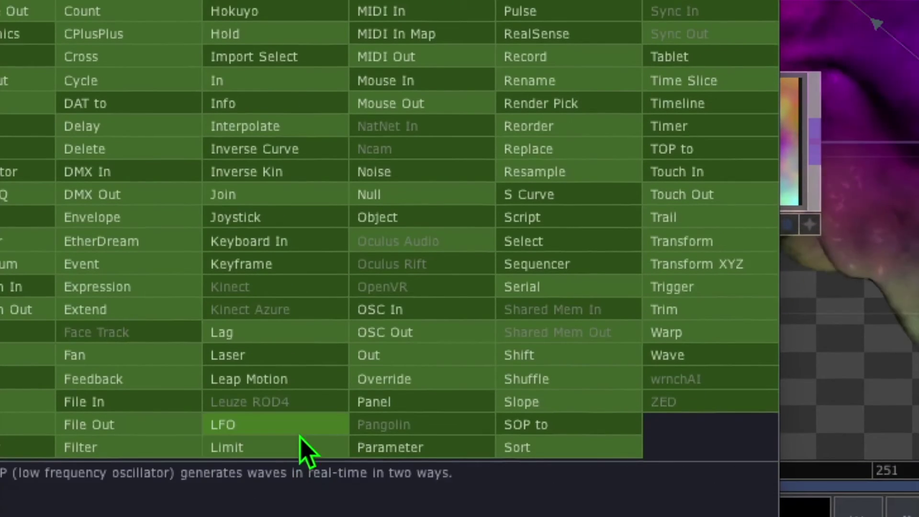
{"action": "left_click", "coordinate": [307, 429]}
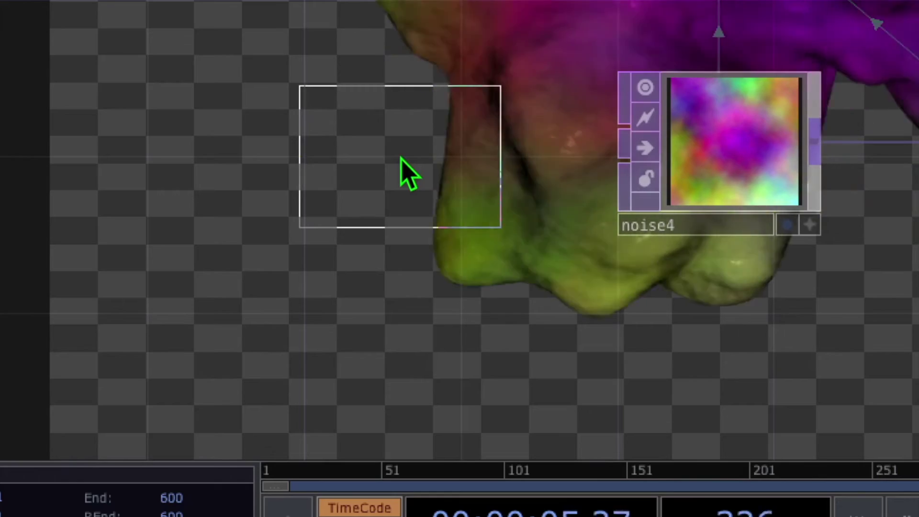
{"action": "left_click", "coordinate": [402, 158]}
{"action": "left_click_drag", "start_coordinate": [523, 262], "coordinate": [691, 189]}
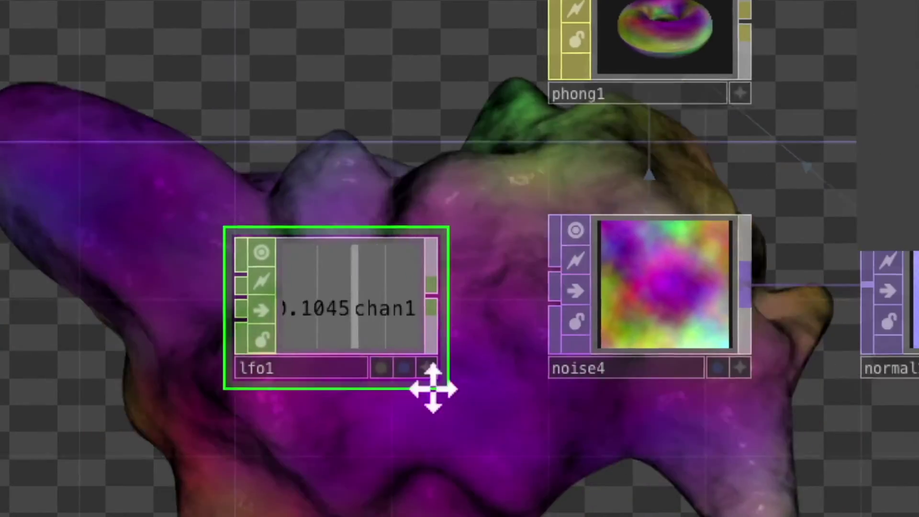
{"action": "left_click_drag", "start_coordinate": [431, 386], "coordinate": [631, 298]}
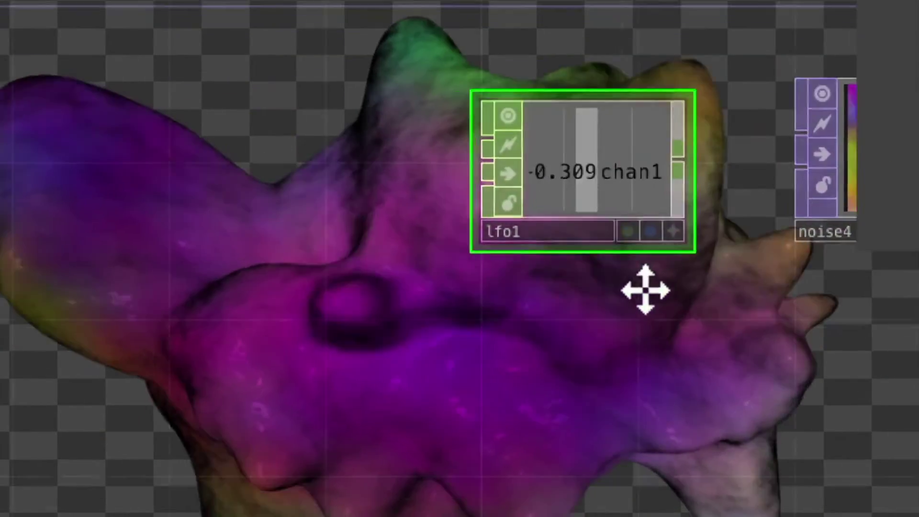
{"action": "key", "text": "p"}
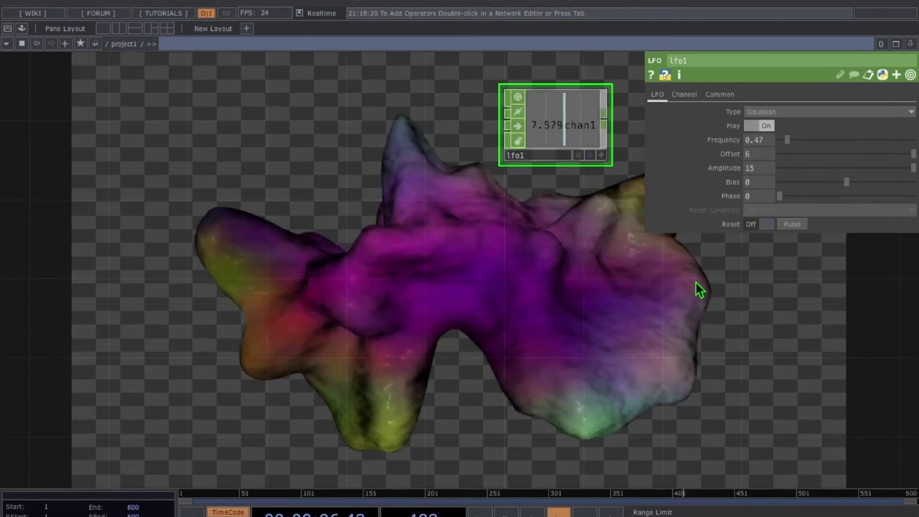
- Export the chan1 channel of lfo1 to the Bump Scale parameter of phong1 using Export CHOP
{"action": "left_click_drag", "start_coordinate": [696, 283], "coordinate": [468, 390]}
{"action": "left_click", "coordinate": [484, 107]}
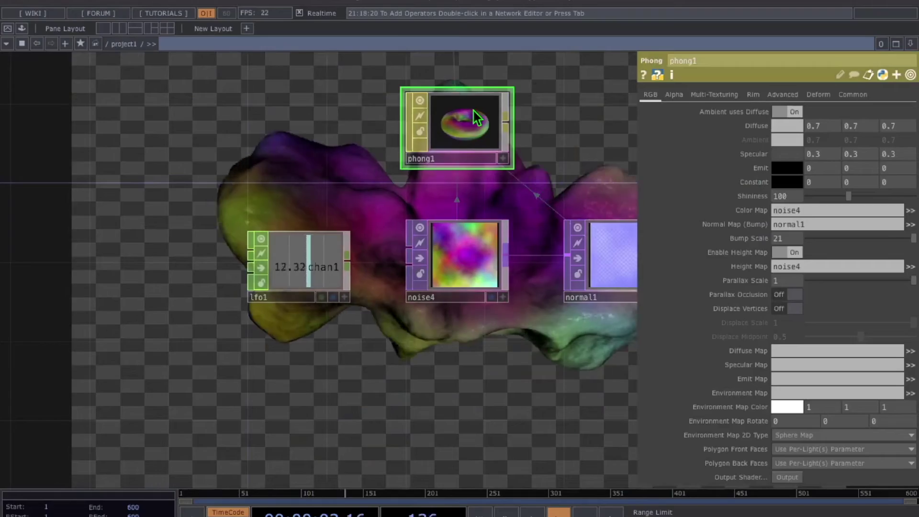
{"action": "left_click", "coordinate": [795, 269]}
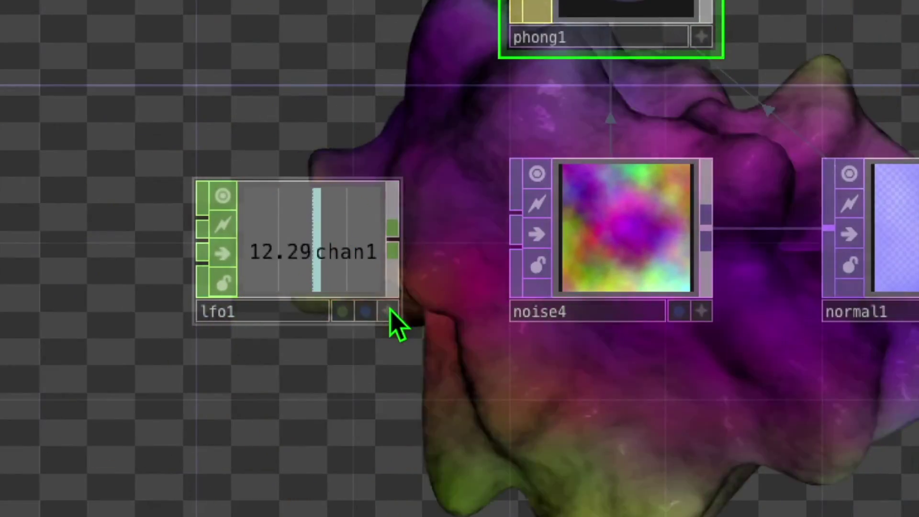
{"action": "left_click", "coordinate": [389, 312]}
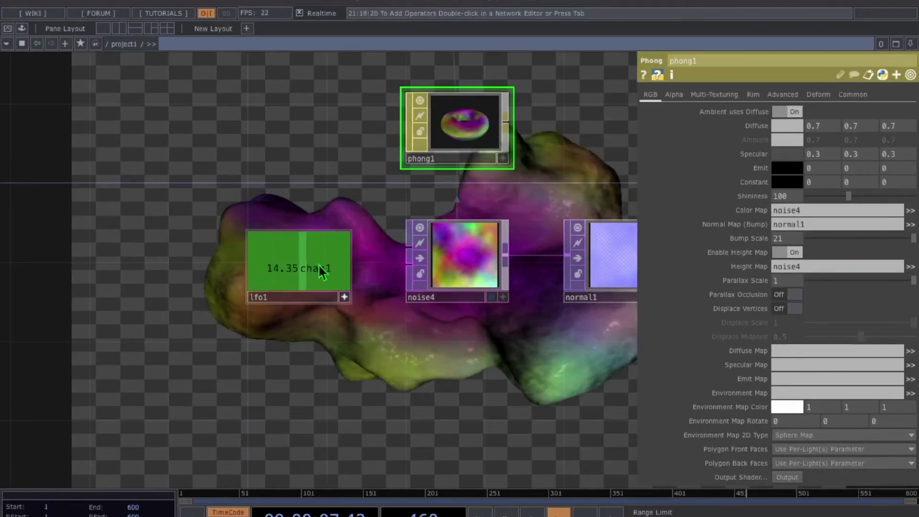
{"action": "left_click_drag", "start_coordinate": [318, 268], "coordinate": [820, 243]}
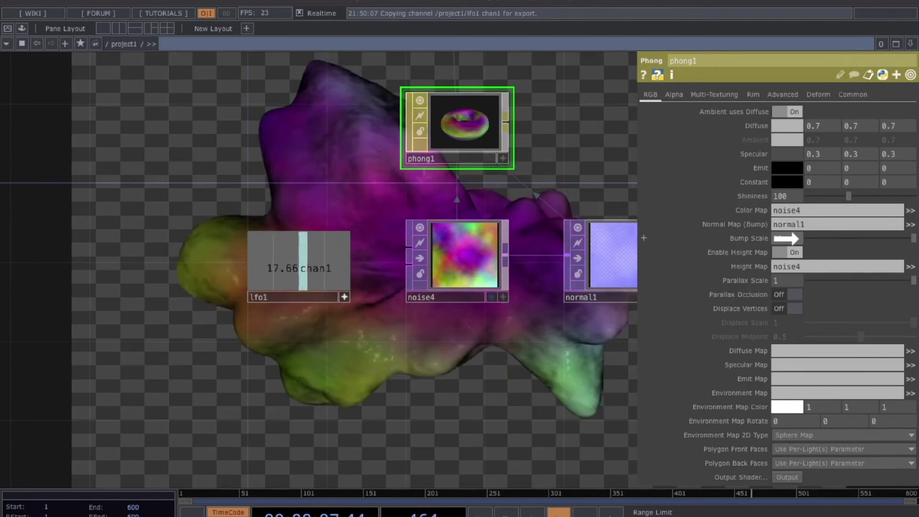
{"action": "left_click_drag", "start_coordinate": [788, 238], "coordinate": [800, 241]}
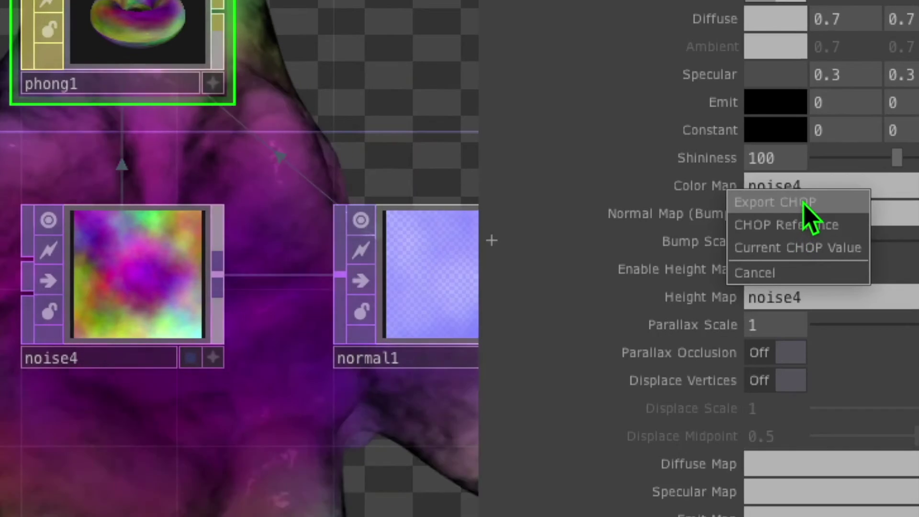
{"action": "left_click", "coordinate": [804, 202]}
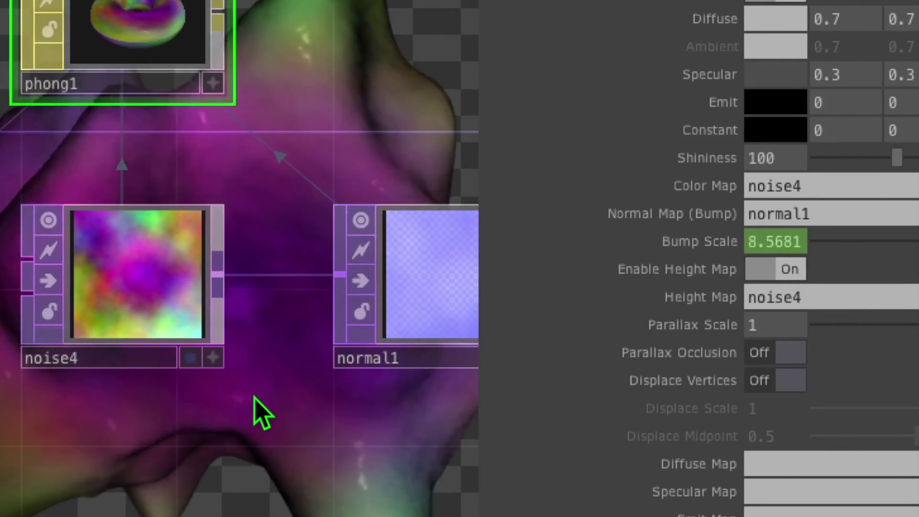
- Set the Offset of lfo1 to 8 and its Amplitude to 25
{"action": "left_click_drag", "start_coordinate": [254, 397], "coordinate": [273, 335]}
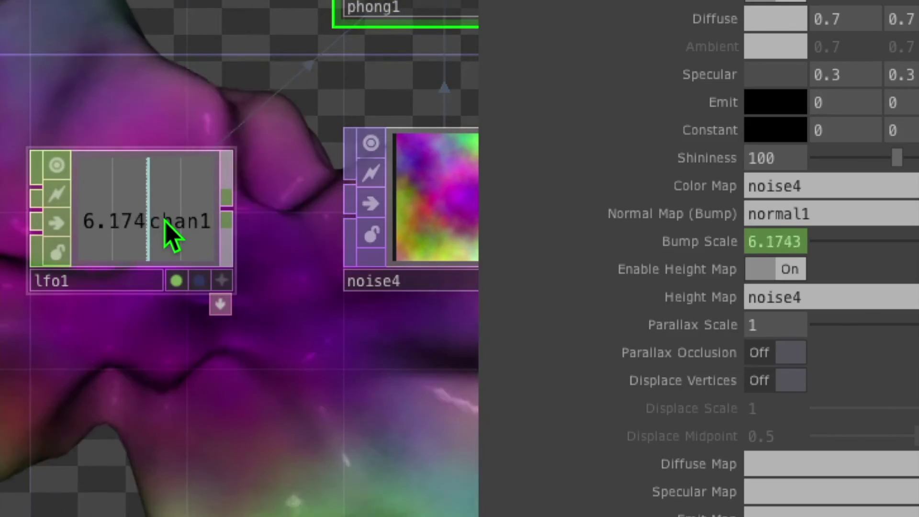
{"action": "left_click", "coordinate": [170, 235]}
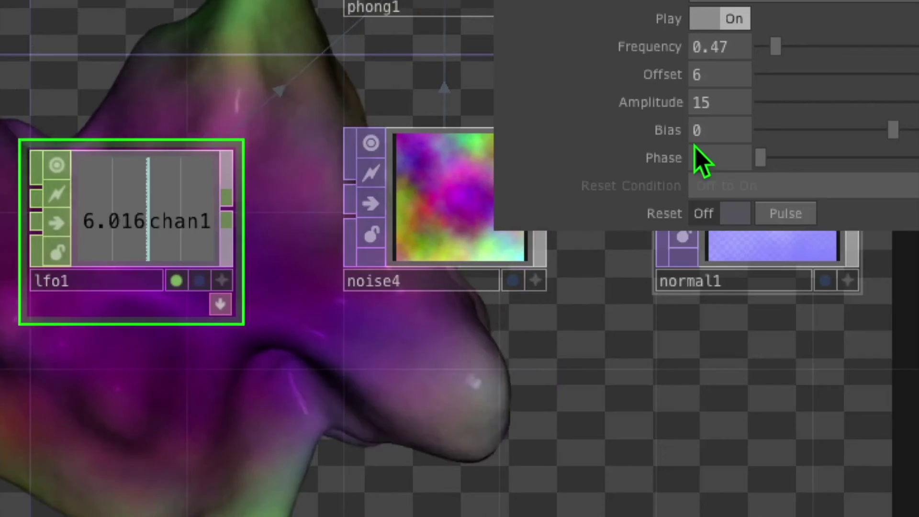
{"action": "middle_click_drag", "start_coordinate": [694, 76], "coordinate": [700, 78]}
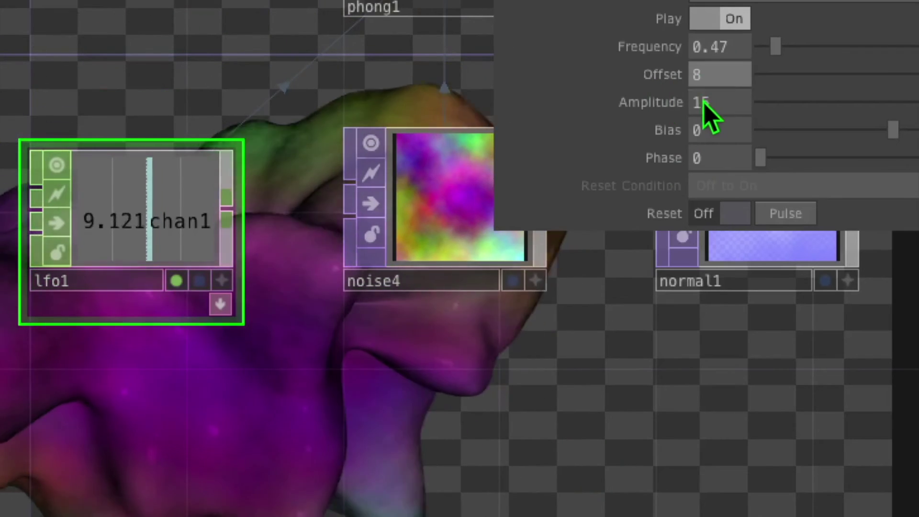
{"action": "middle_click_drag", "start_coordinate": [708, 112], "coordinate": [713, 51]}
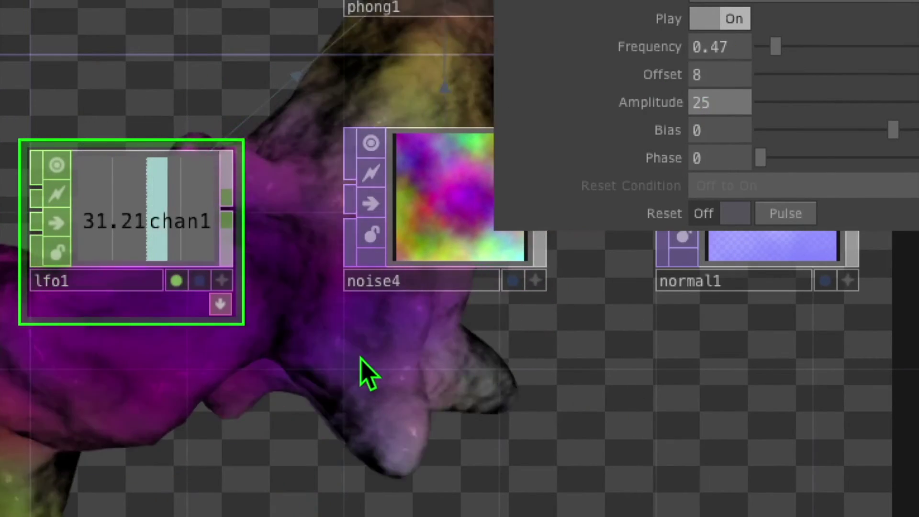
- Add a Transform TOP after the output of render1 and switch the background display from render1 to transform1
{"action": "left_click_drag", "start_coordinate": [342, 371], "coordinate": [441, 246]}
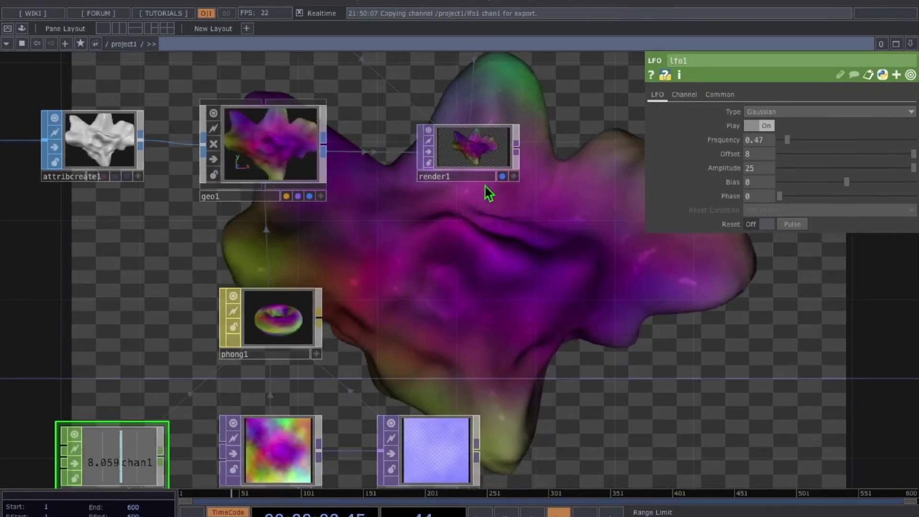
{"action": "left_click_drag", "start_coordinate": [560, 199], "coordinate": [505, 273]}
{"action": "left_click", "coordinate": [437, 243]}
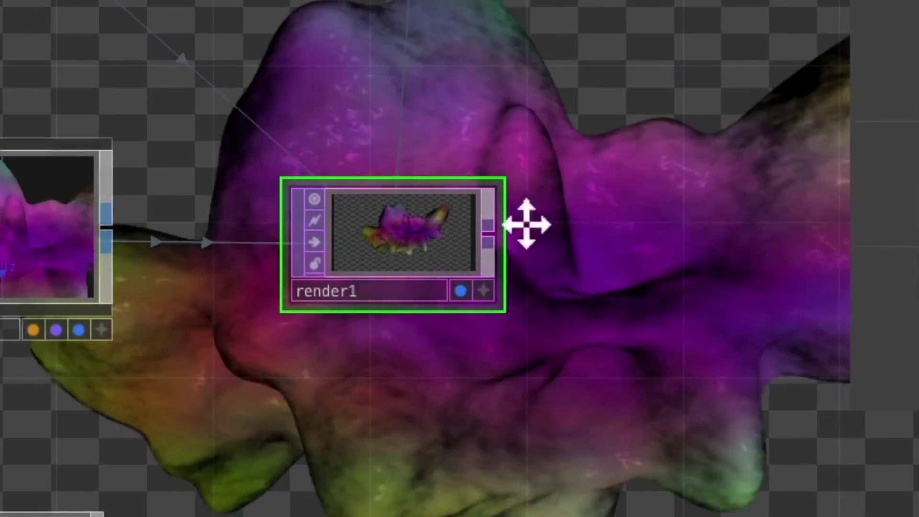
{"action": "left_click_drag", "start_coordinate": [526, 224], "coordinate": [383, 244]}
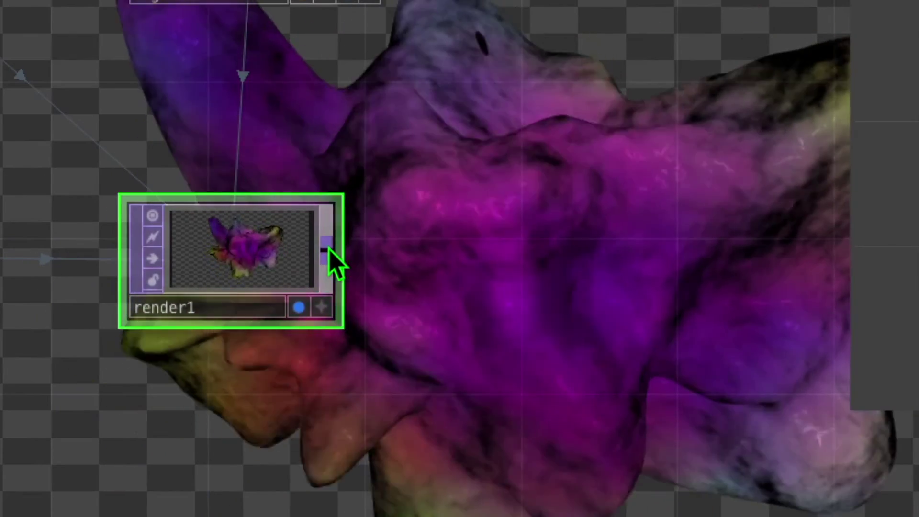
{"action": "left_click", "coordinate": [335, 262]}
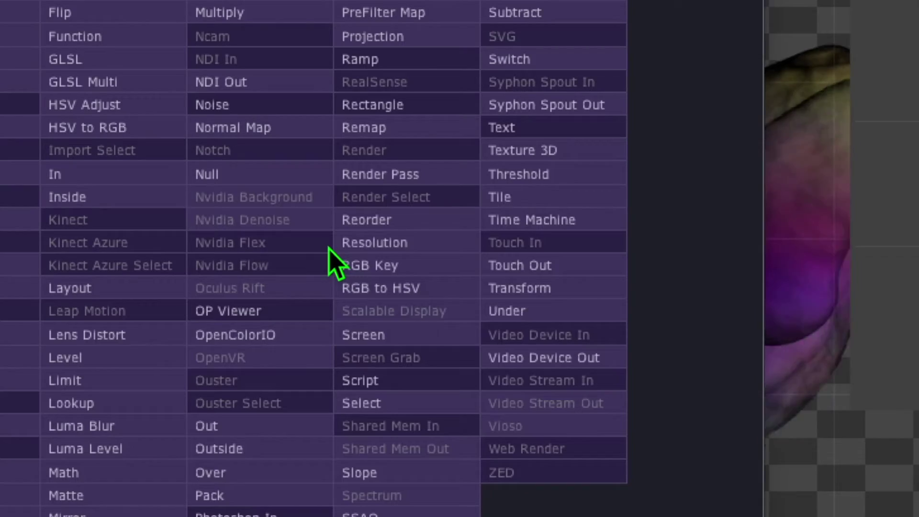
{"action": "left_click", "coordinate": [594, 288]}
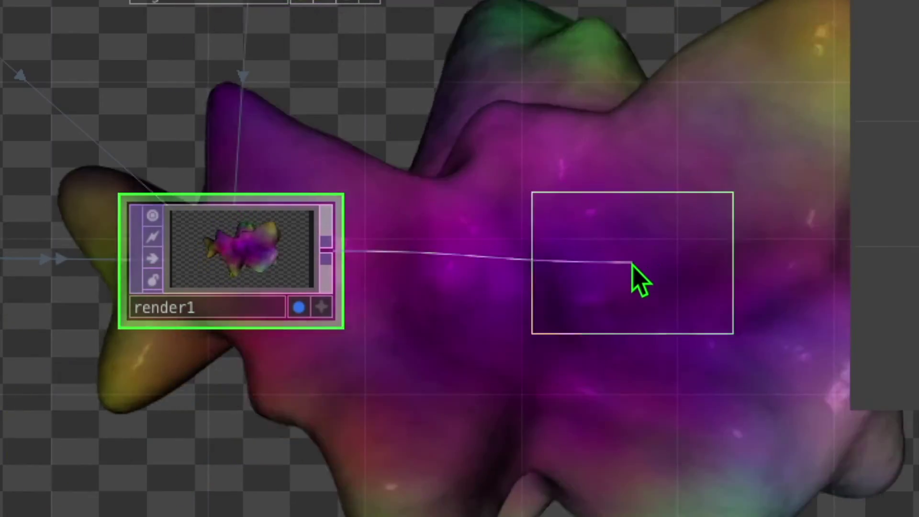
{"action": "left_click", "coordinate": [638, 277]}
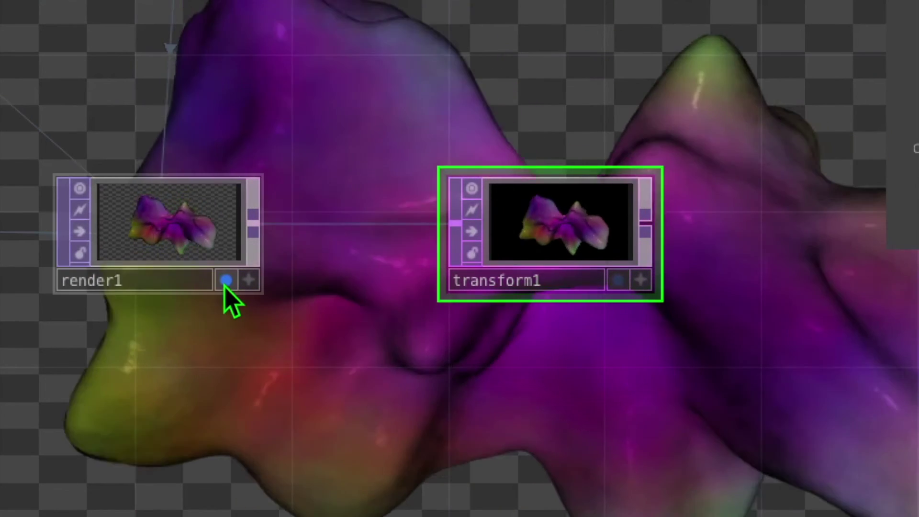
{"action": "left_click", "coordinate": [226, 282]}
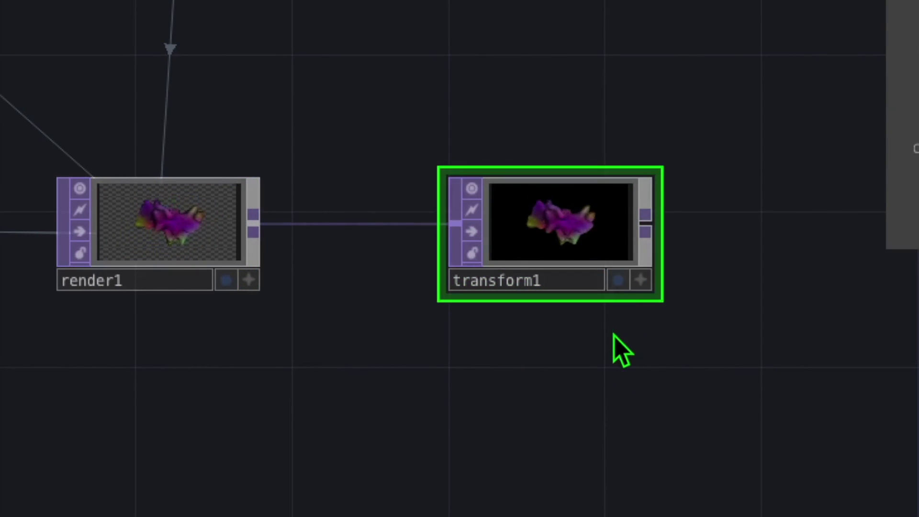
{"action": "left_click", "coordinate": [619, 281]}
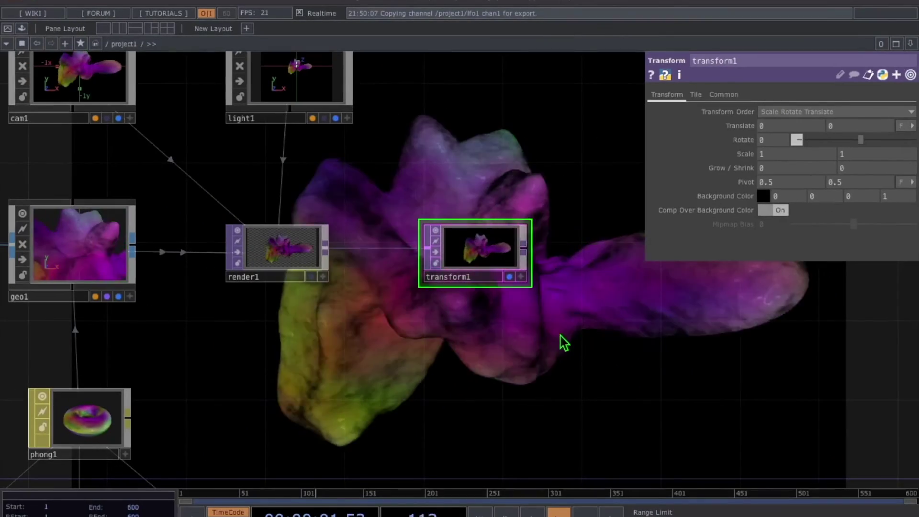
- Delete the twist1 operator between noise3 and texture1
{"action": "left_click_drag", "start_coordinate": [700, 400], "coordinate": [545, 424]}
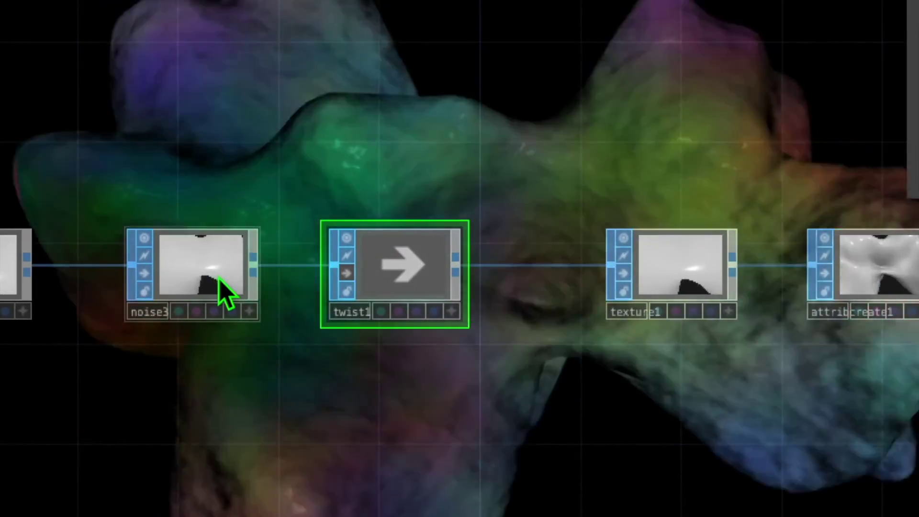
{"action": "left_click", "coordinate": [223, 292]}
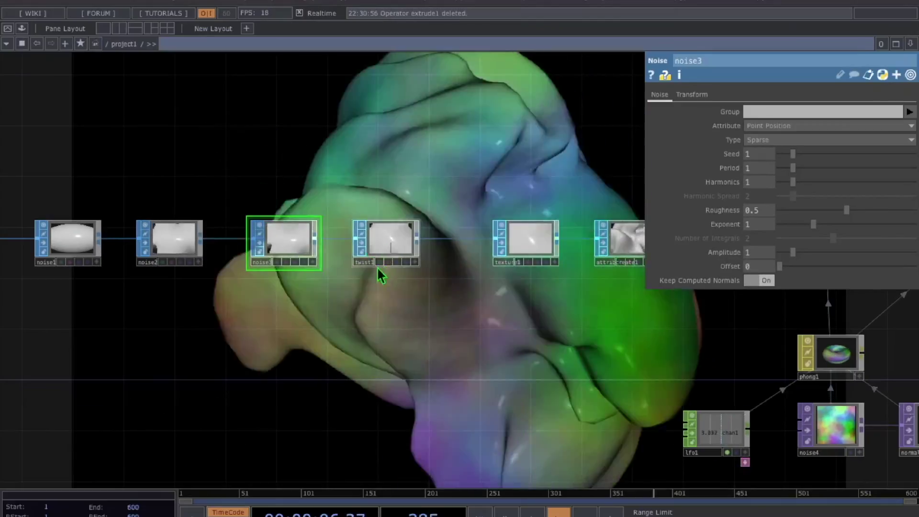
{"action": "left_click", "coordinate": [389, 244]}
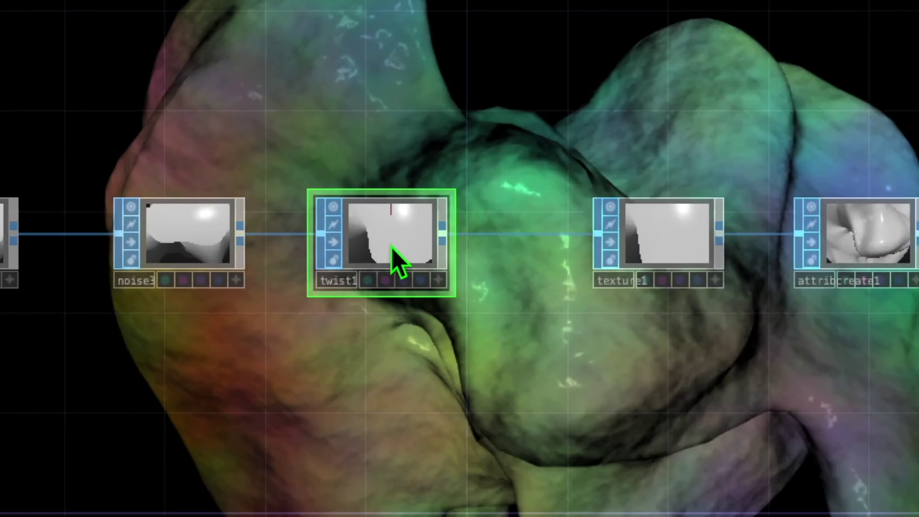
{"action": "key", "text": "Delete"}
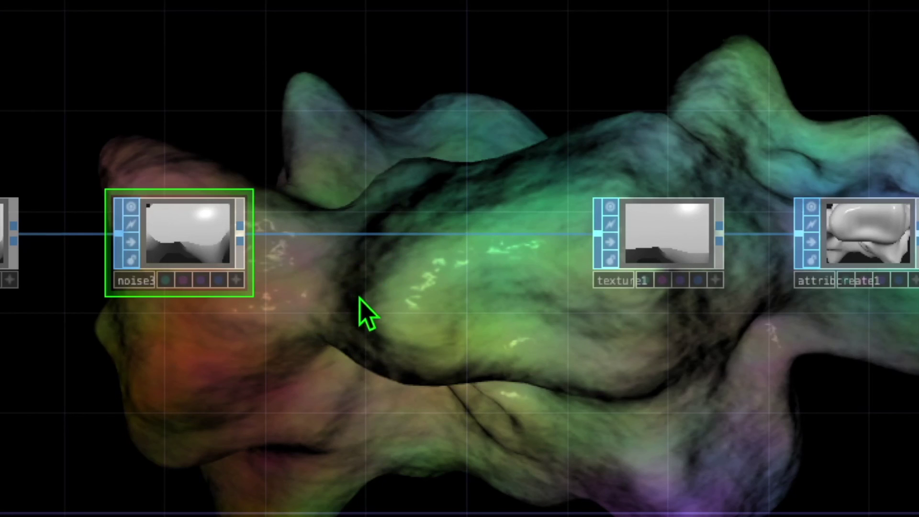
- Place a new Twist SOP between noise3 and texture1
{"action": "key", "text": "Tab"}
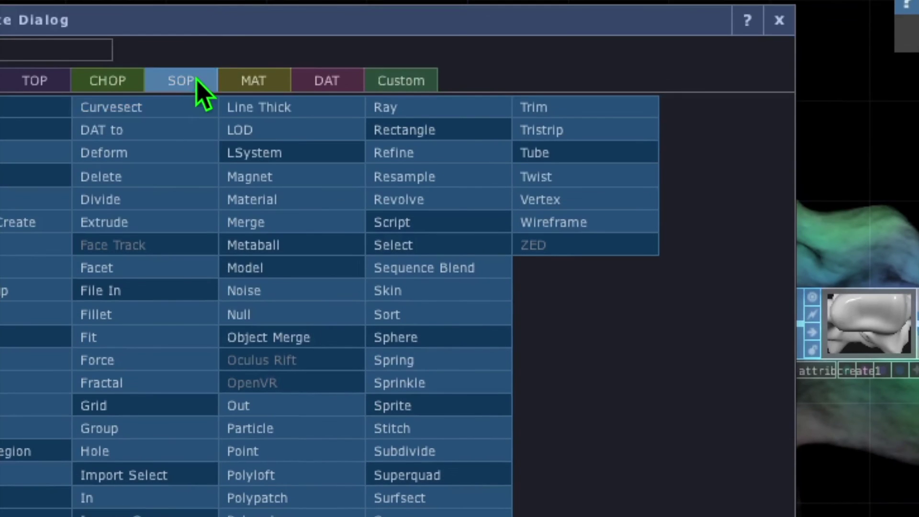
{"action": "left_click", "coordinate": [542, 178]}
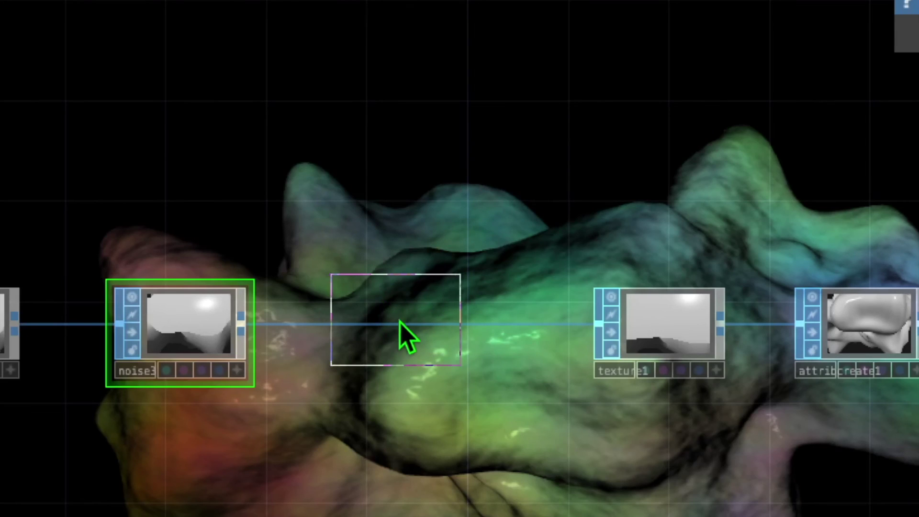
{"action": "left_click", "coordinate": [421, 342]}
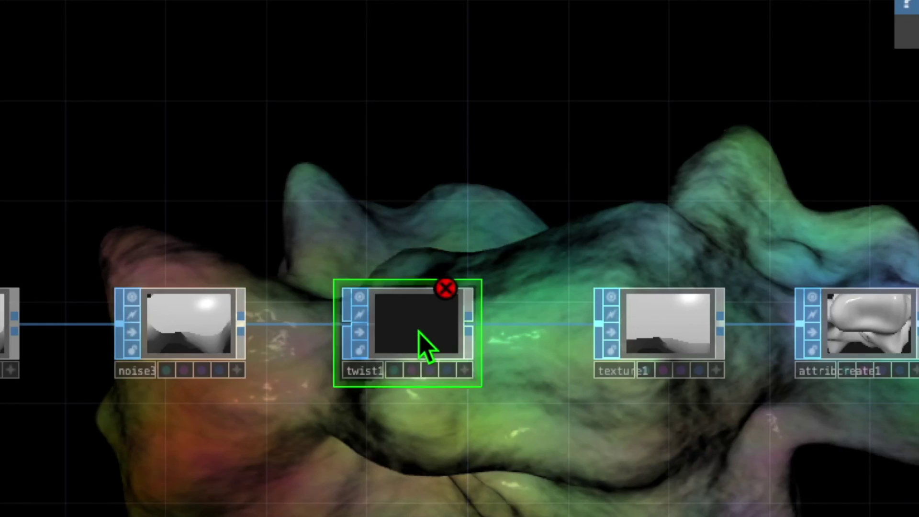
- Wire the new twist1 operator between noise3 and texture1 and align it in the row between them
{"action": "left_click_drag", "start_coordinate": [421, 342], "coordinate": [421, 265]}
{"action": "left_click_drag", "start_coordinate": [346, 247], "coordinate": [314, 299]}
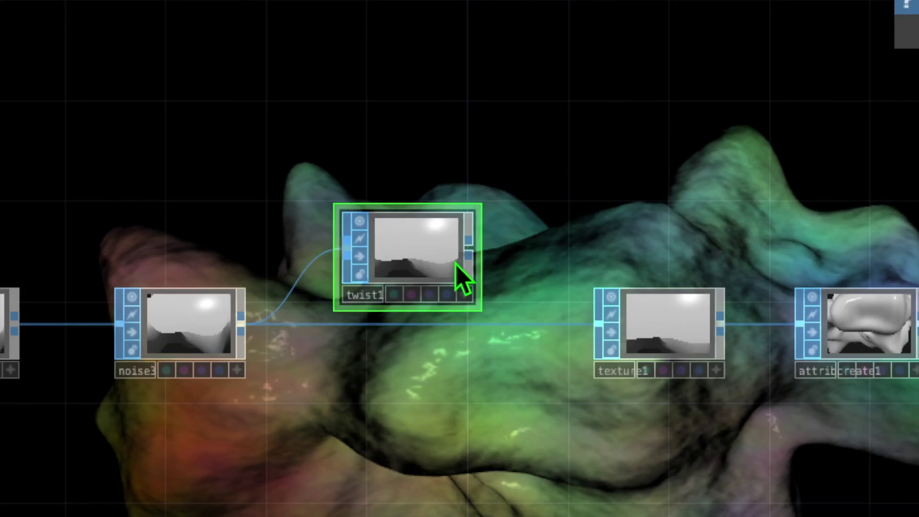
{"action": "left_click", "coordinate": [530, 329]}
{"action": "left_click_drag", "start_coordinate": [418, 216], "coordinate": [443, 292]}
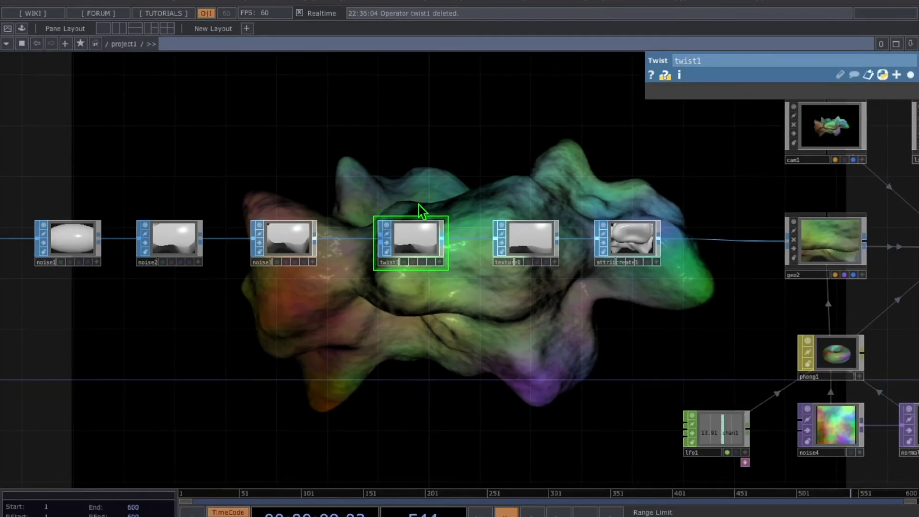
- Set the Primary Axis of twist1 to Z Axis and raise its Strength slightly
{"action": "key", "text": "p"}
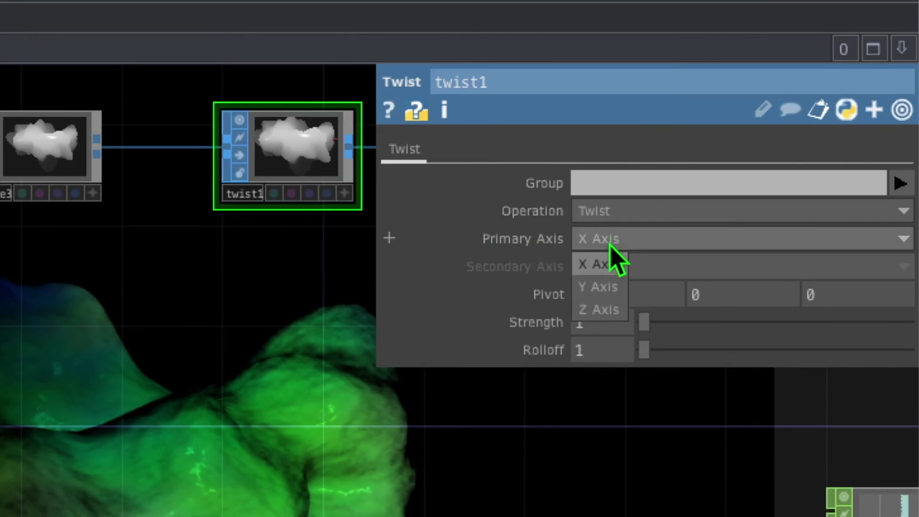
{"action": "left_click", "coordinate": [597, 311]}
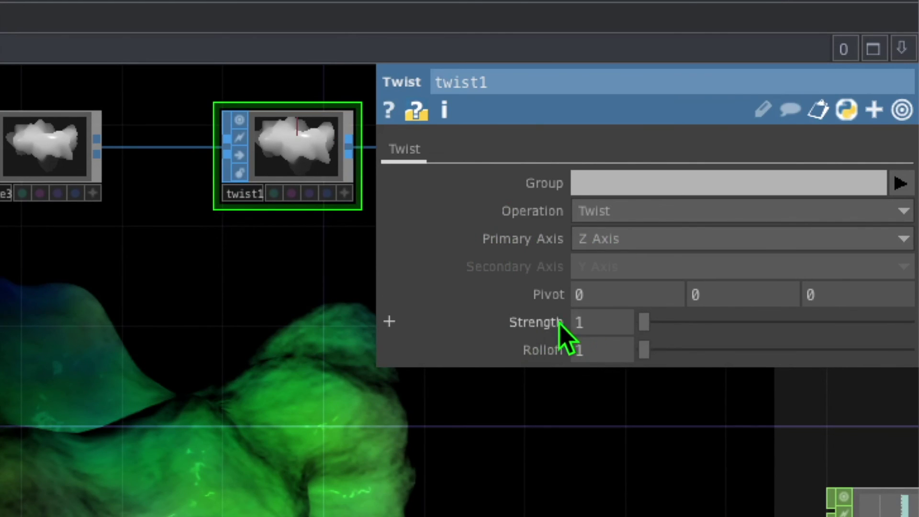
{"action": "left_click_drag", "start_coordinate": [646, 323], "coordinate": [682, 322]}
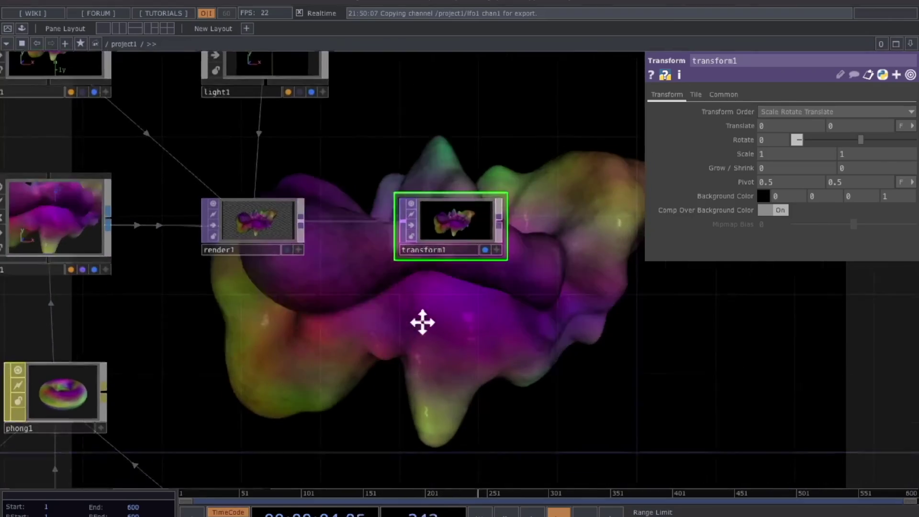
{"action": "left_click_drag", "start_coordinate": [423, 322], "coordinate": [565, 305]}
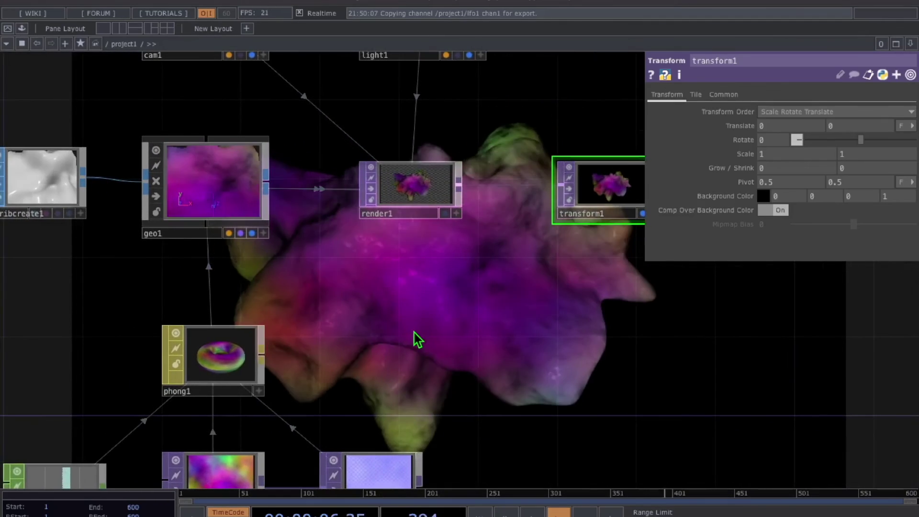